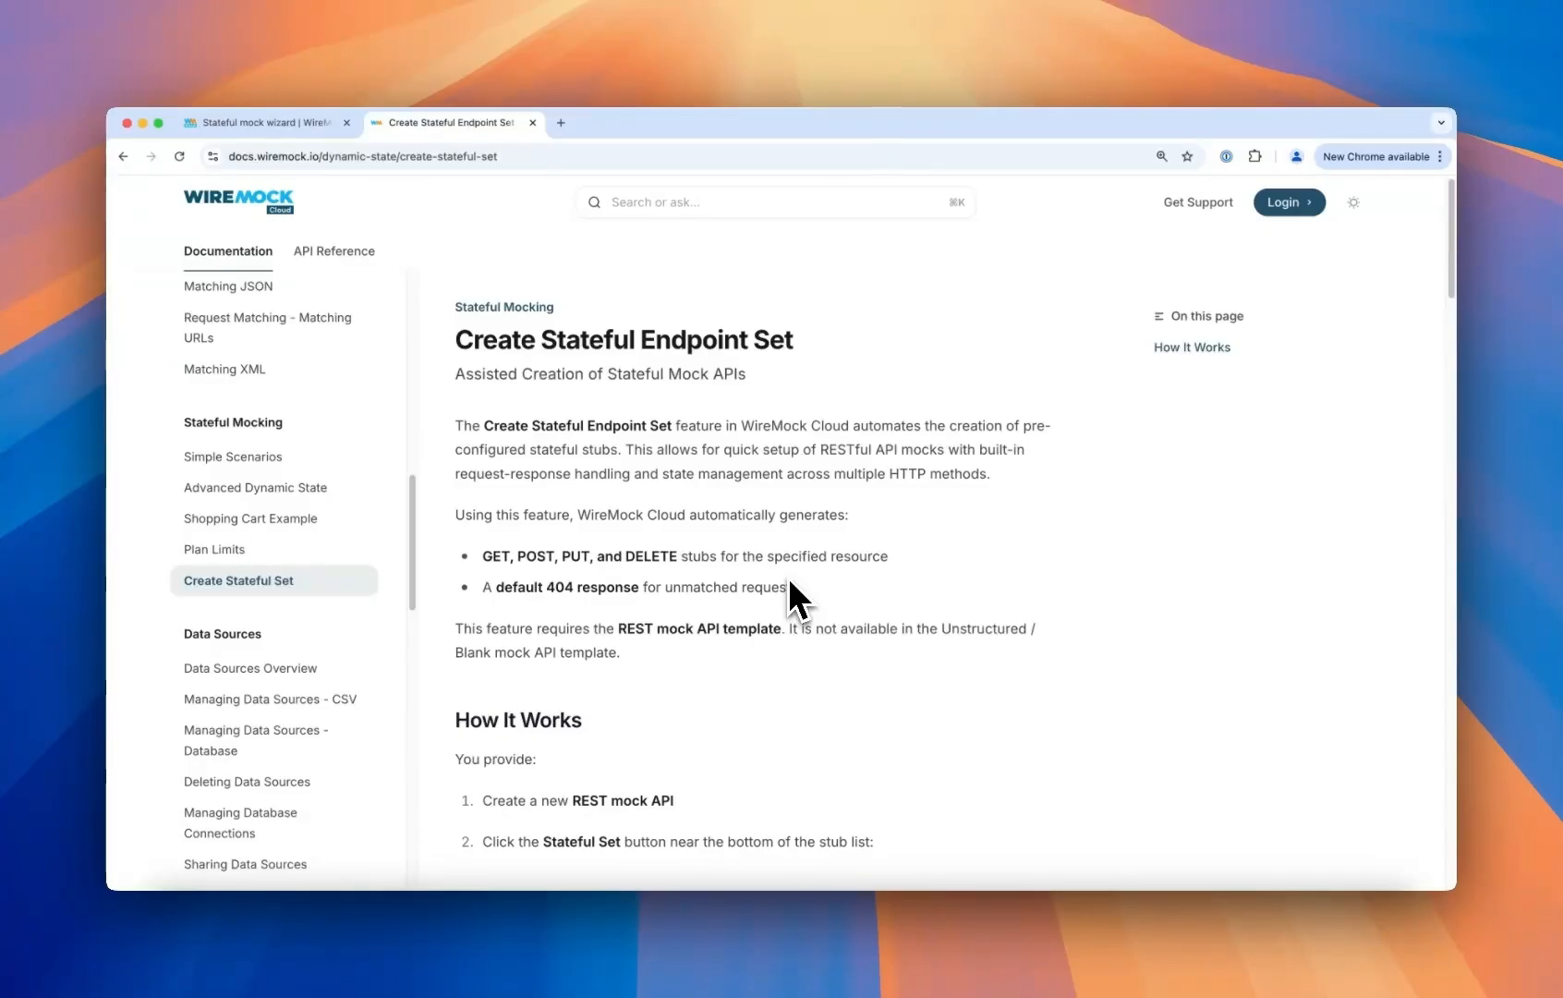
# - Open the stateful endpoint set dialog for the Stateful mock wizard mock API
pyautogui.click(290, 123)
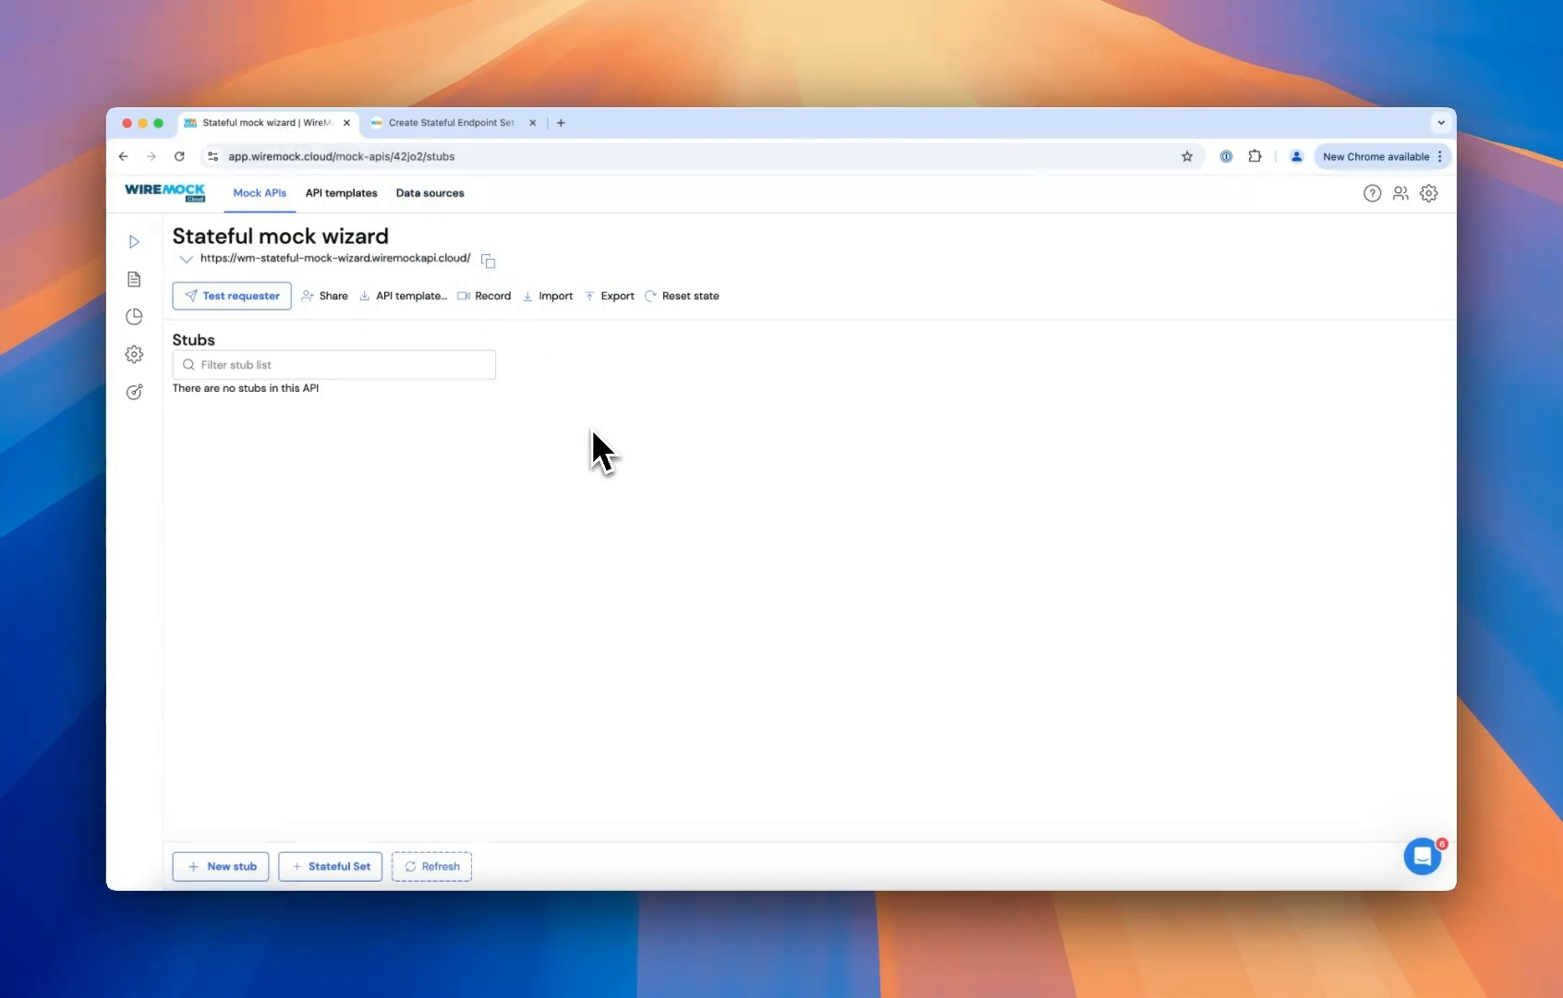
pyautogui.moveTo(168, 404)
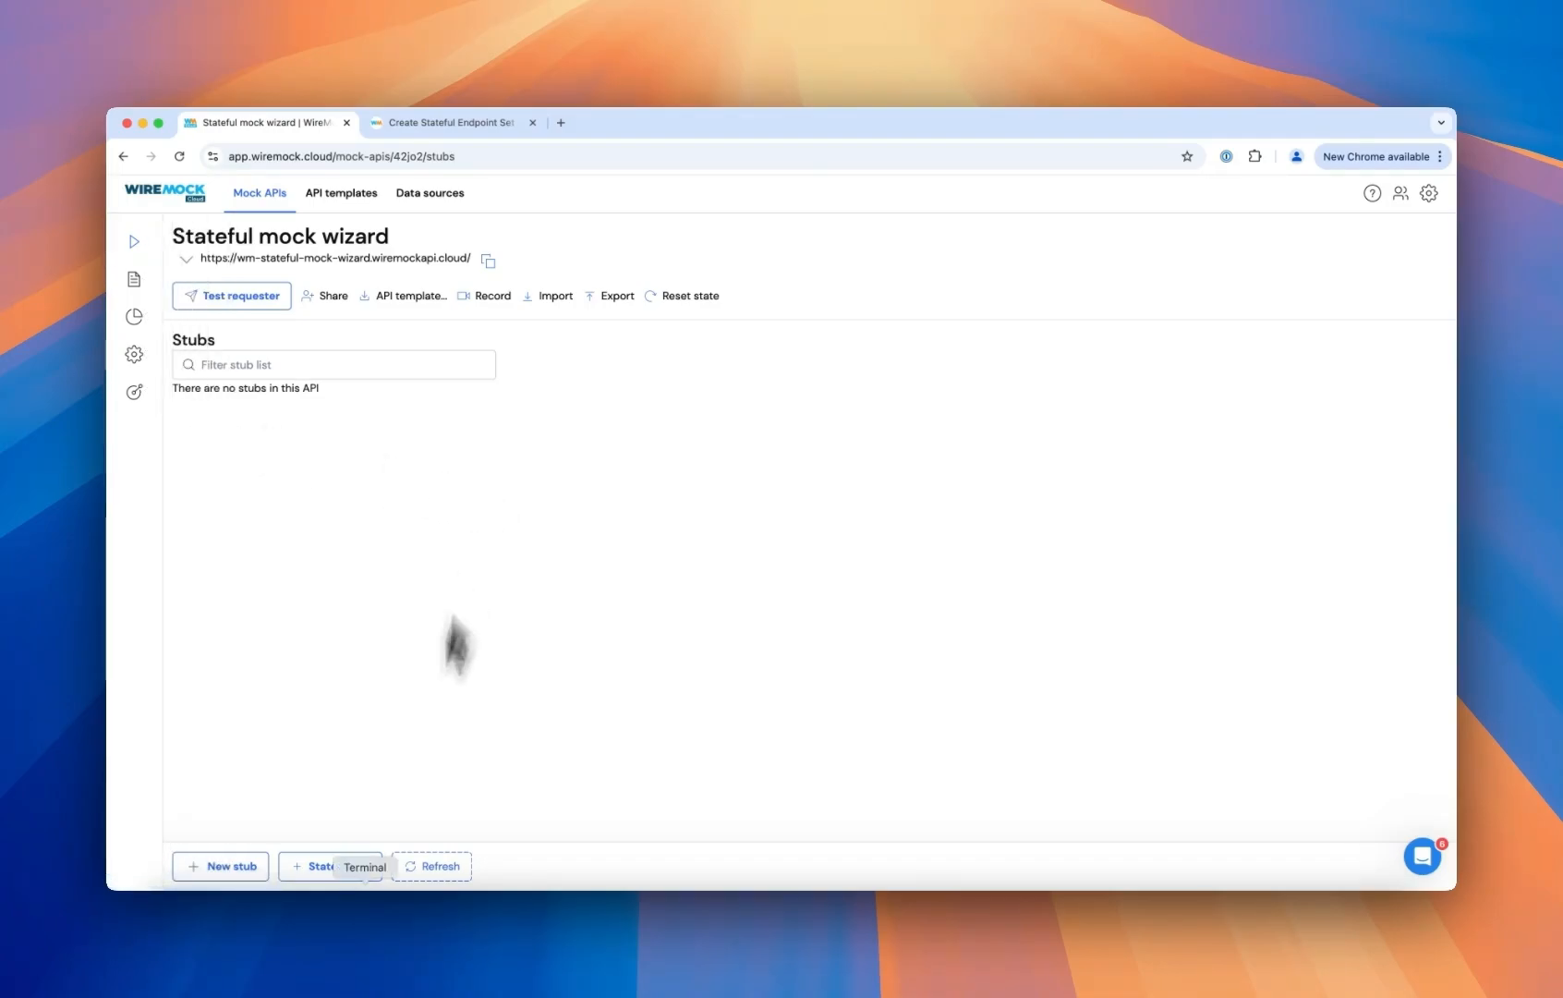
pyautogui.click(315, 865)
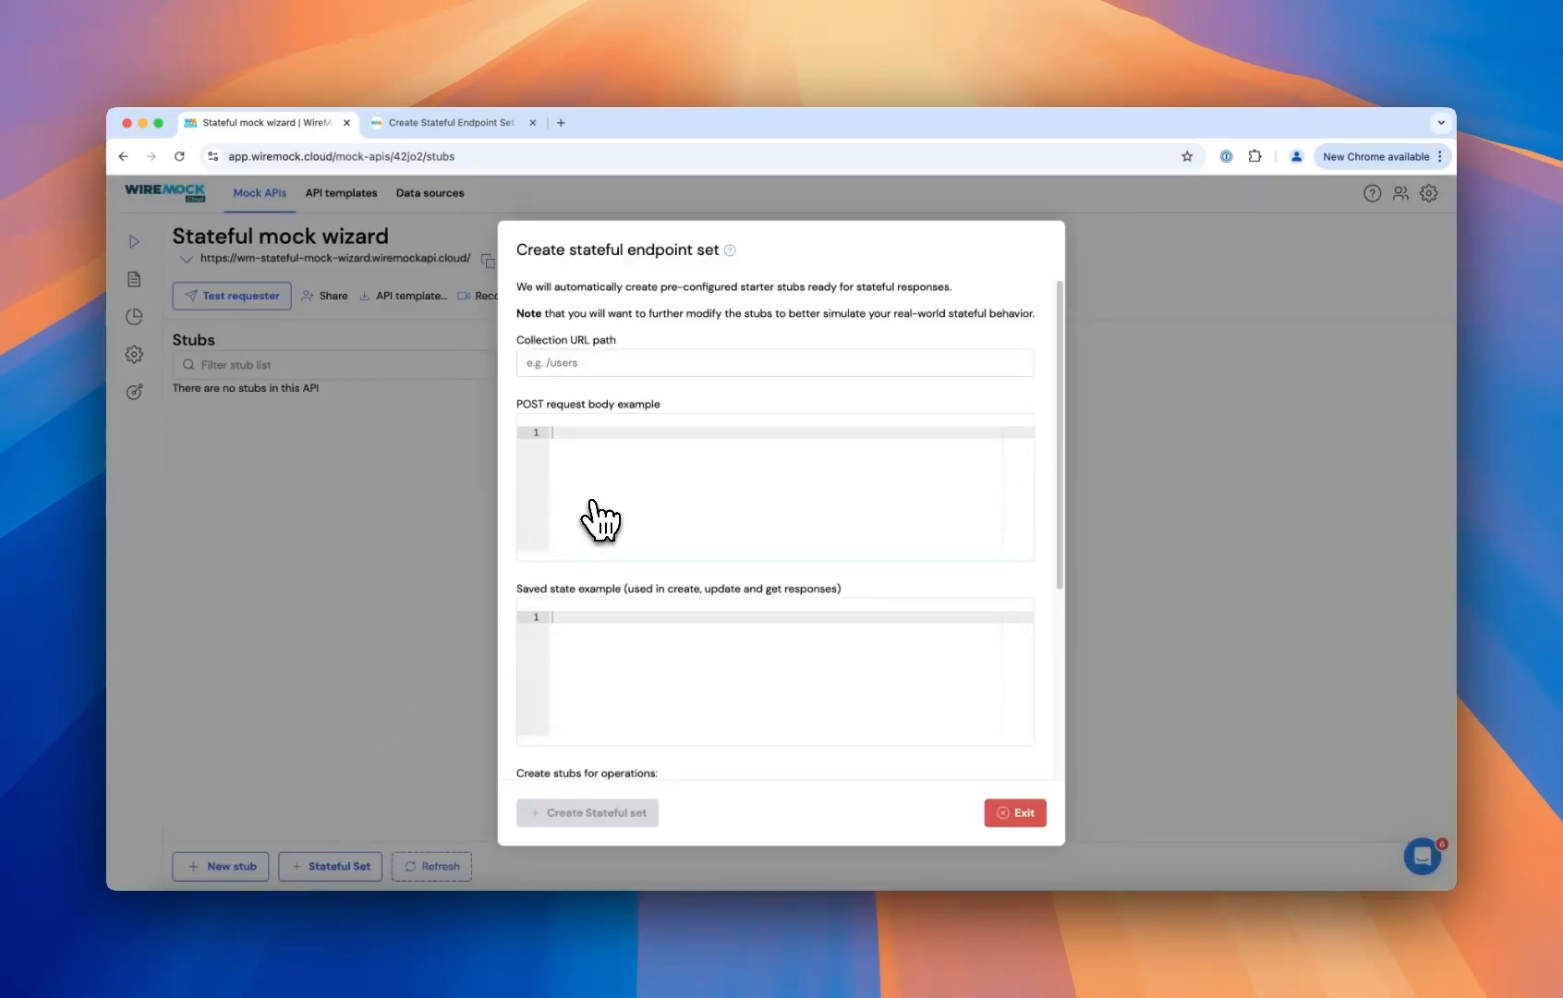
# - Set the collection URL path of the stateful endpoint set to /charges
pyautogui.click(618, 368)
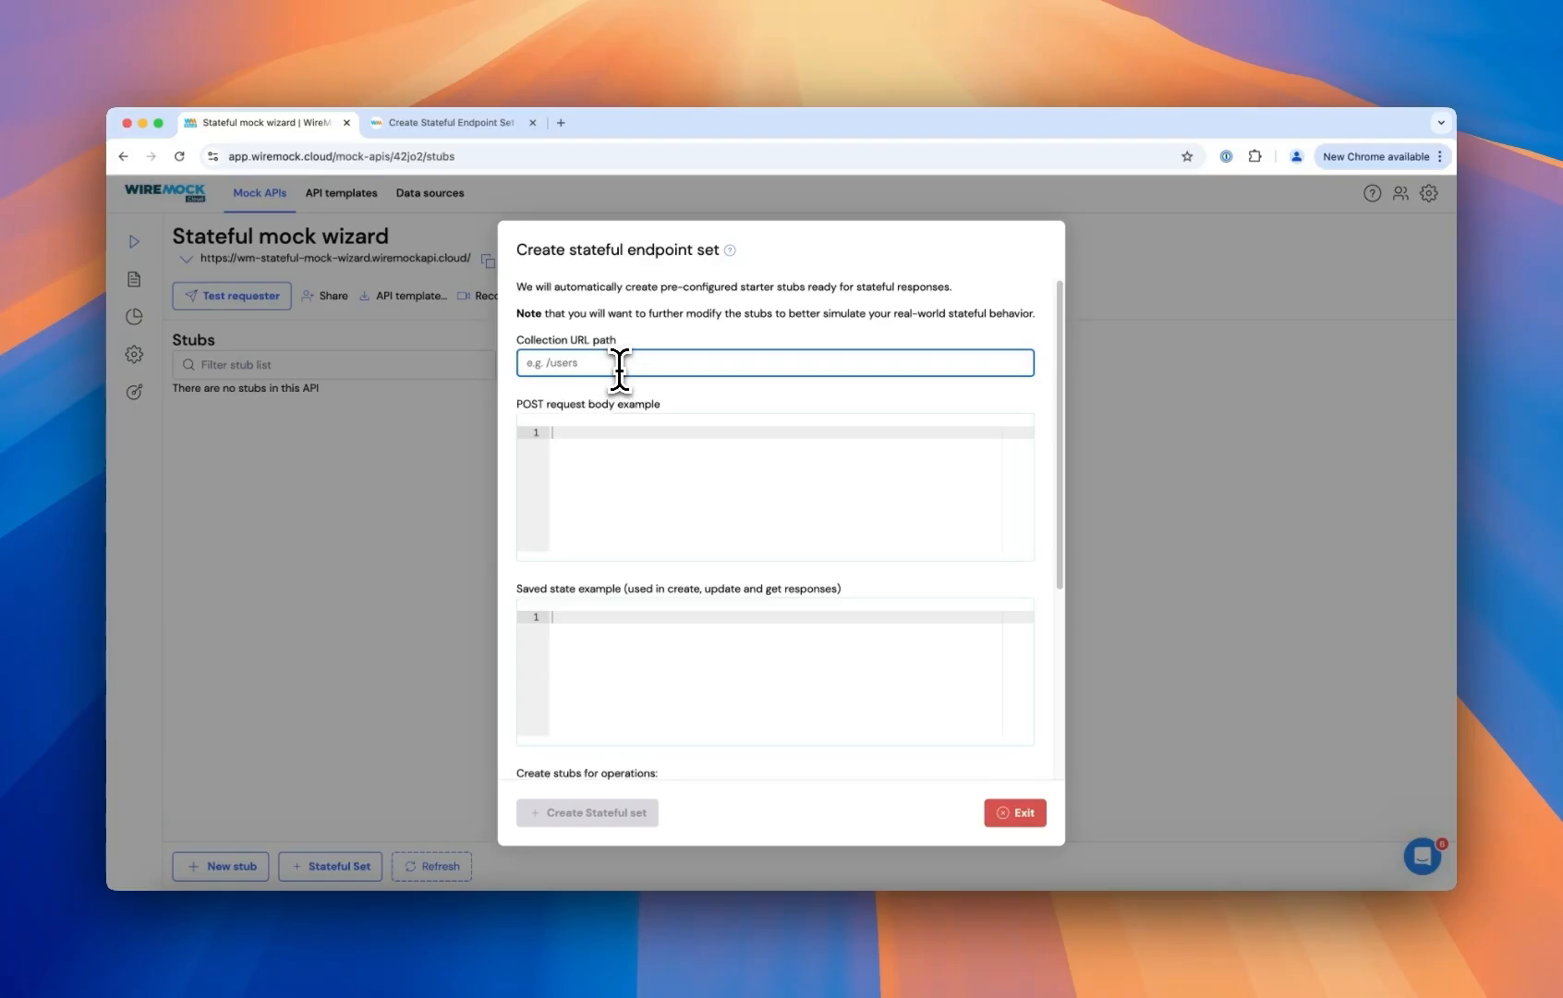
pyautogui.click(628, 430)
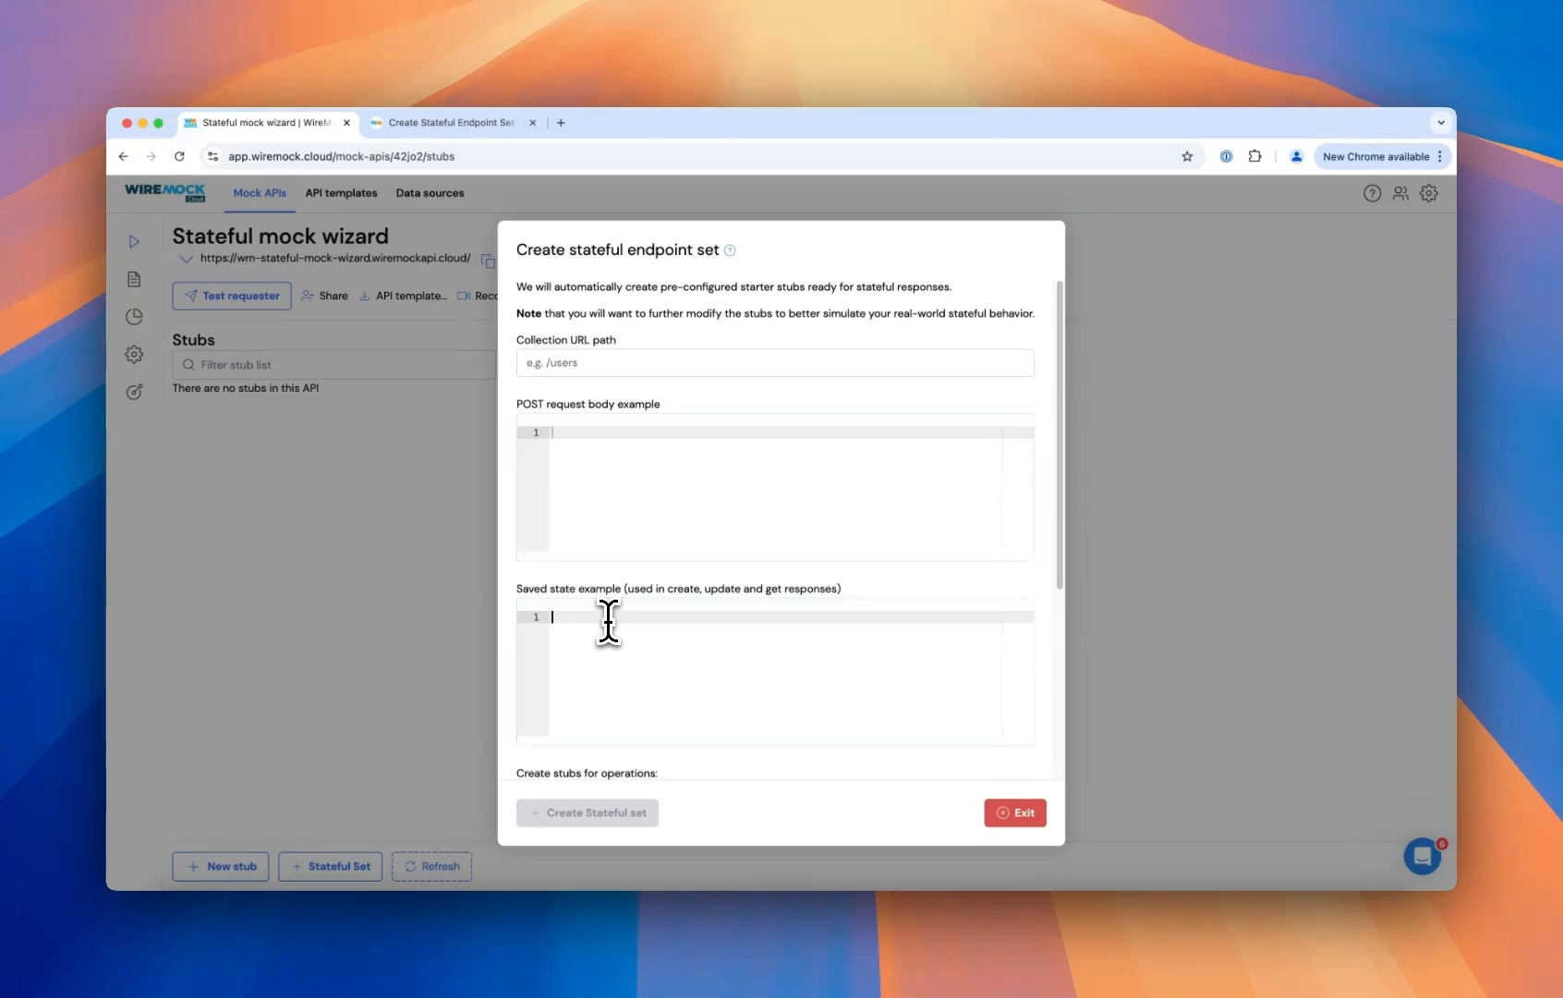
pyautogui.scroll(-5, 688, 592)
pyautogui.scroll(-2, 691, 575)
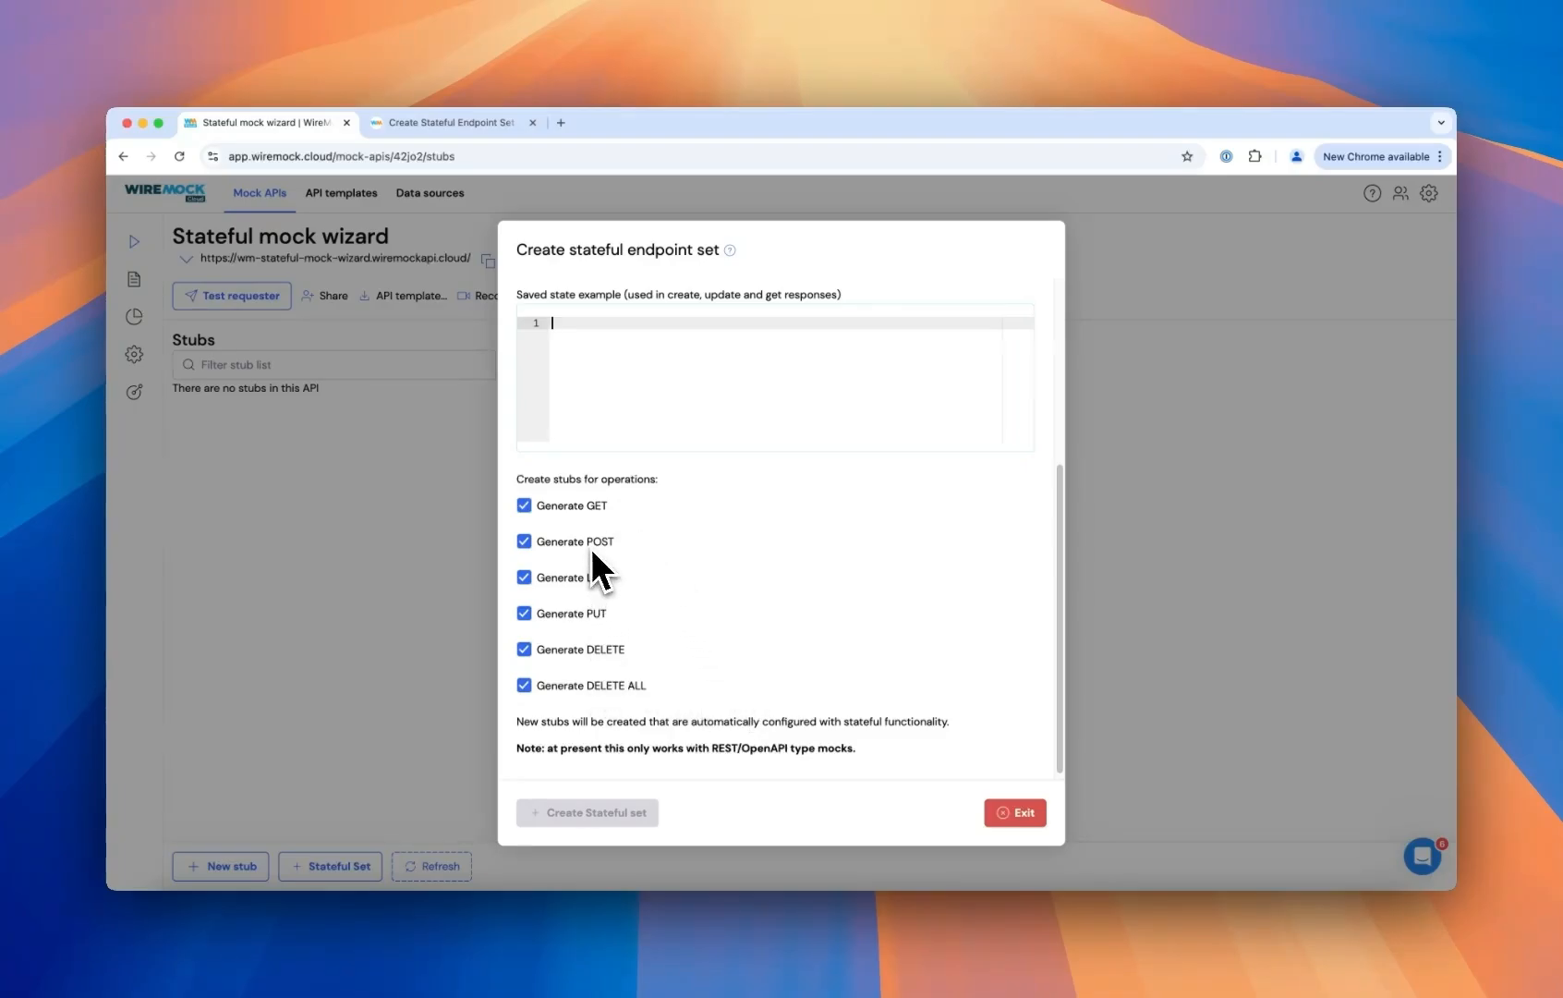
pyautogui.scroll(6, 696, 614)
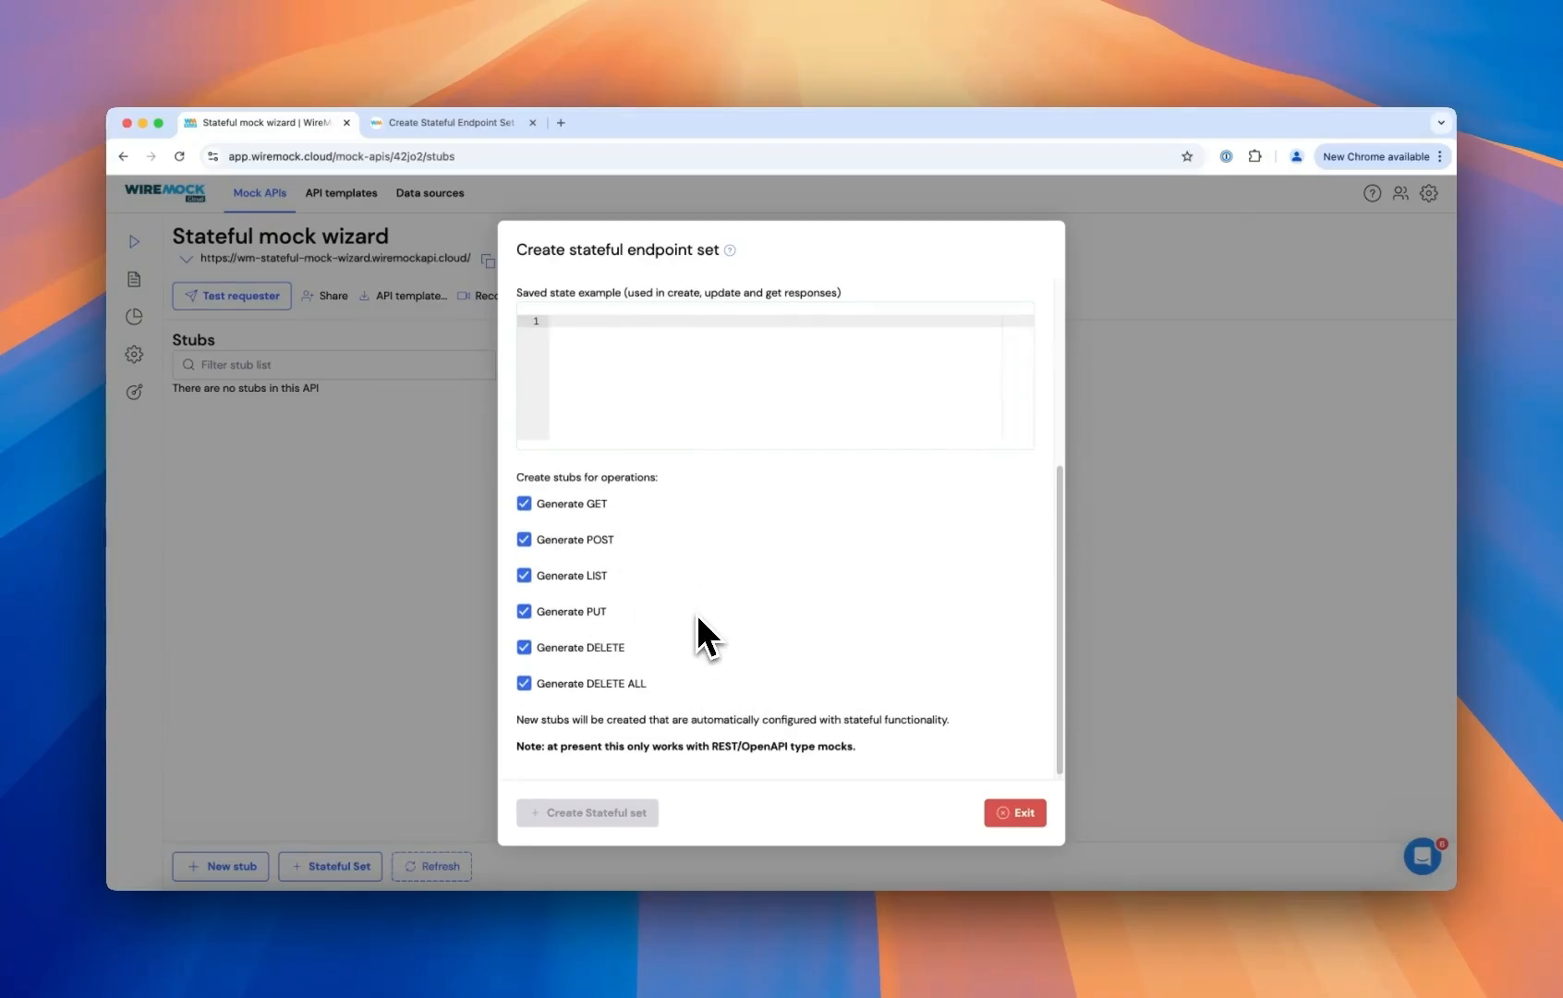
pyautogui.click(617, 363)
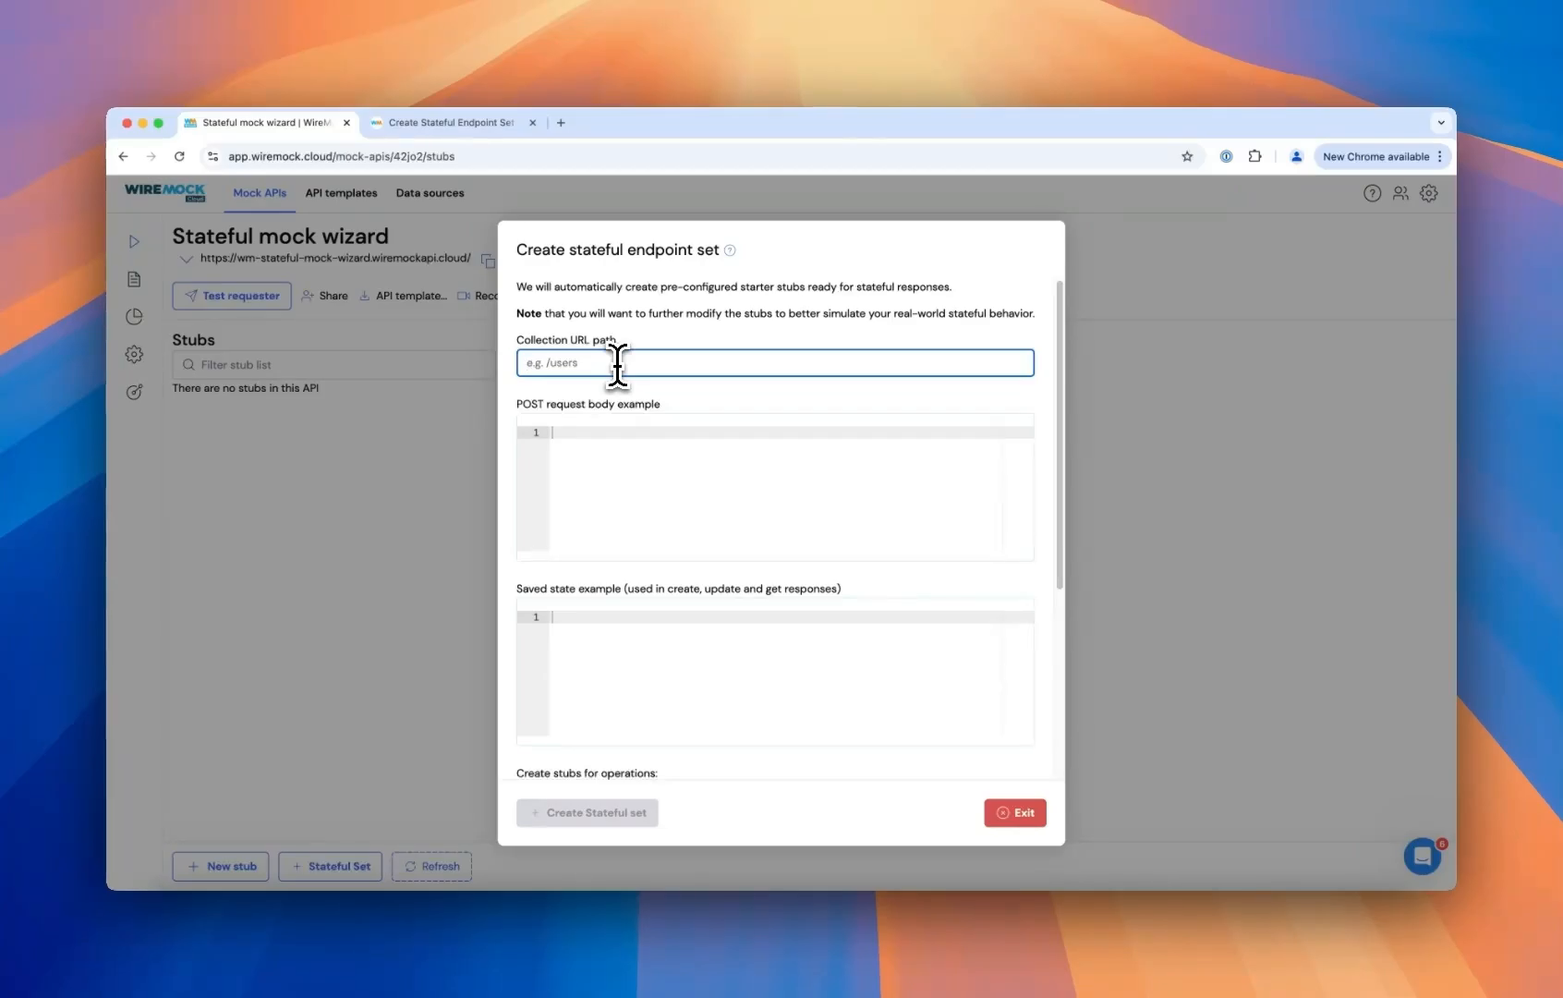
pyautogui.write('/cha')
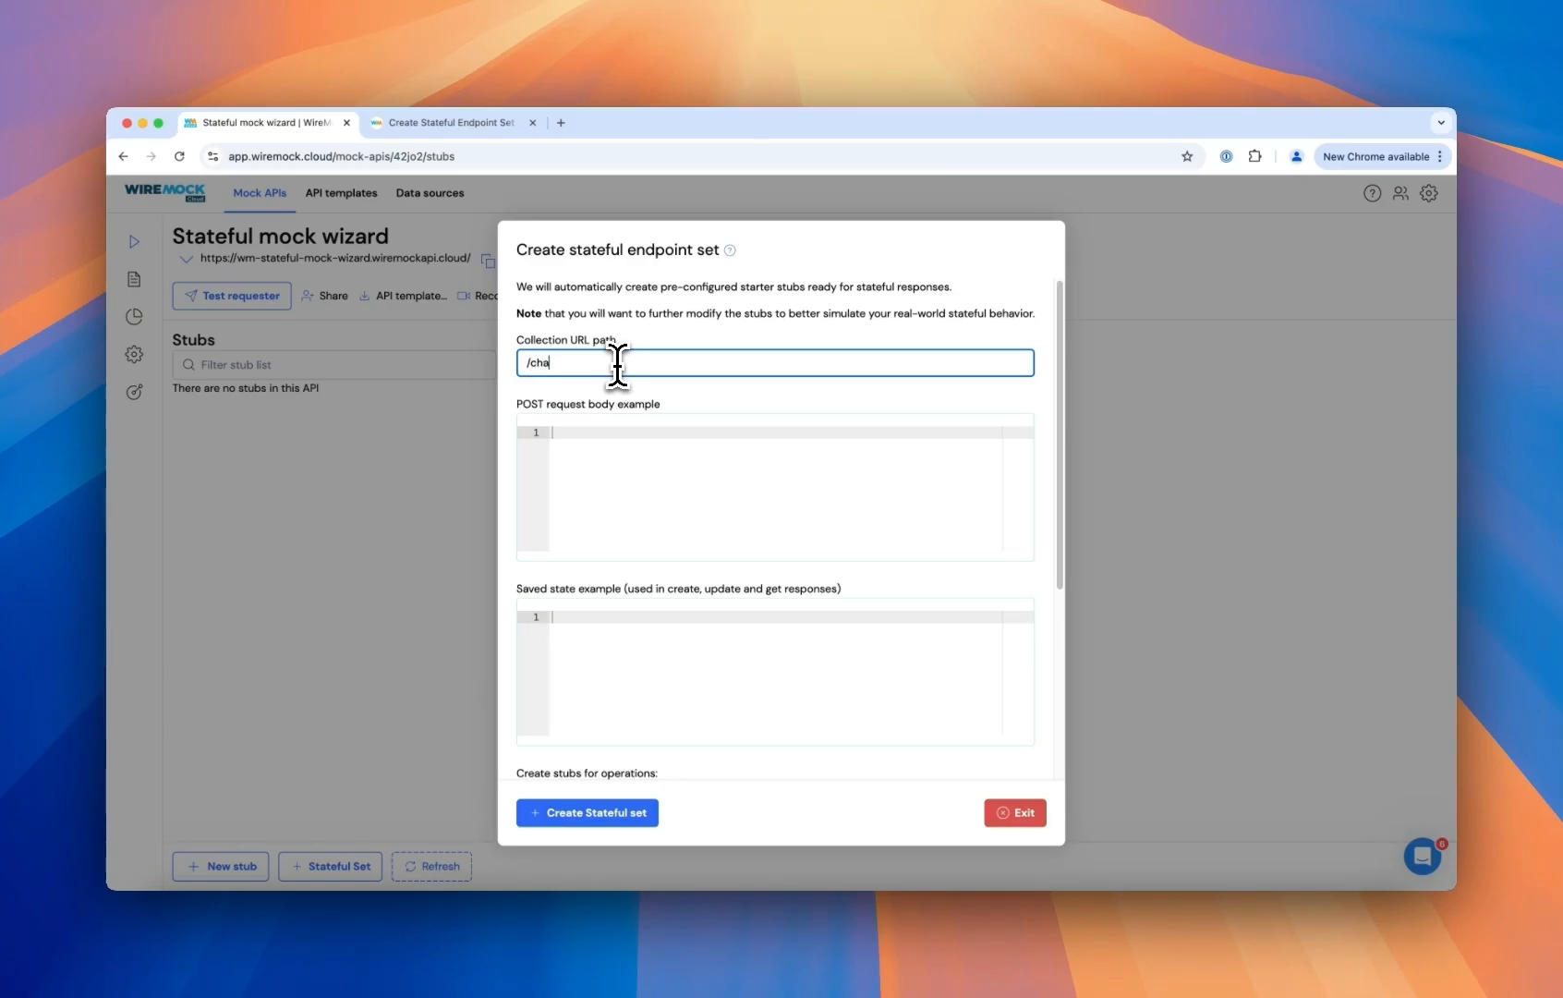
pyautogui.write('rges')
# - Copy the contents of new-charge.json from the code editor and paste them as the POST request body example
pyautogui.click(636, 469)
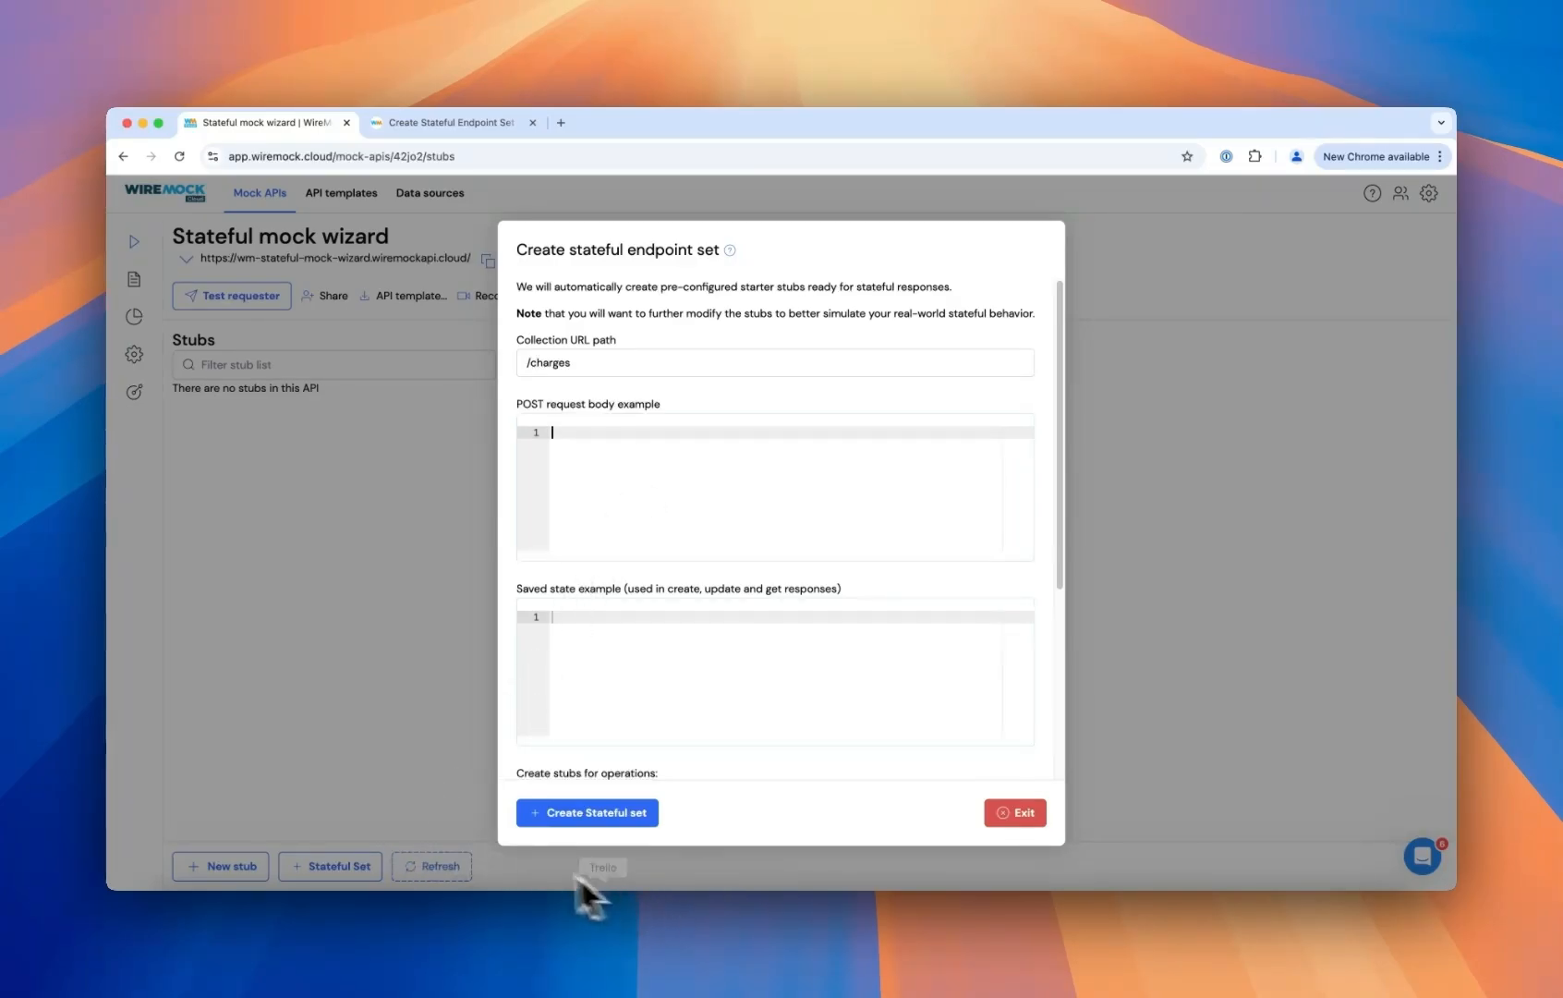
pyautogui.click(508, 919)
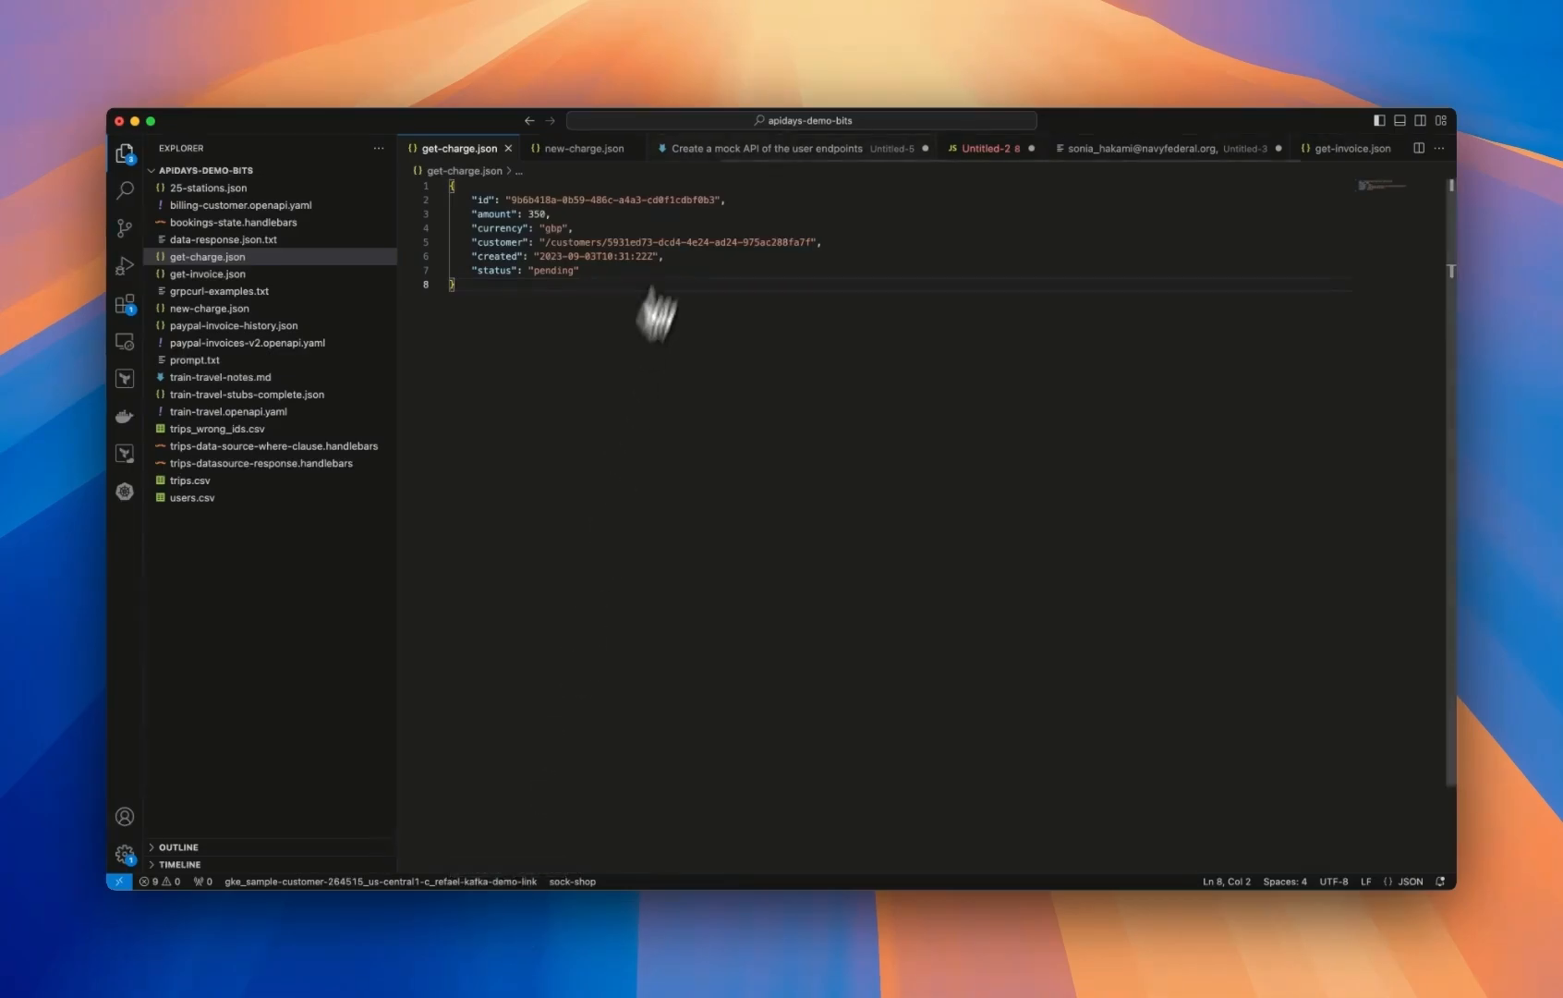
pyautogui.click(558, 154)
pyautogui.press('super+a')
pyautogui.press('super+c')
pyautogui.press('super+Tab')
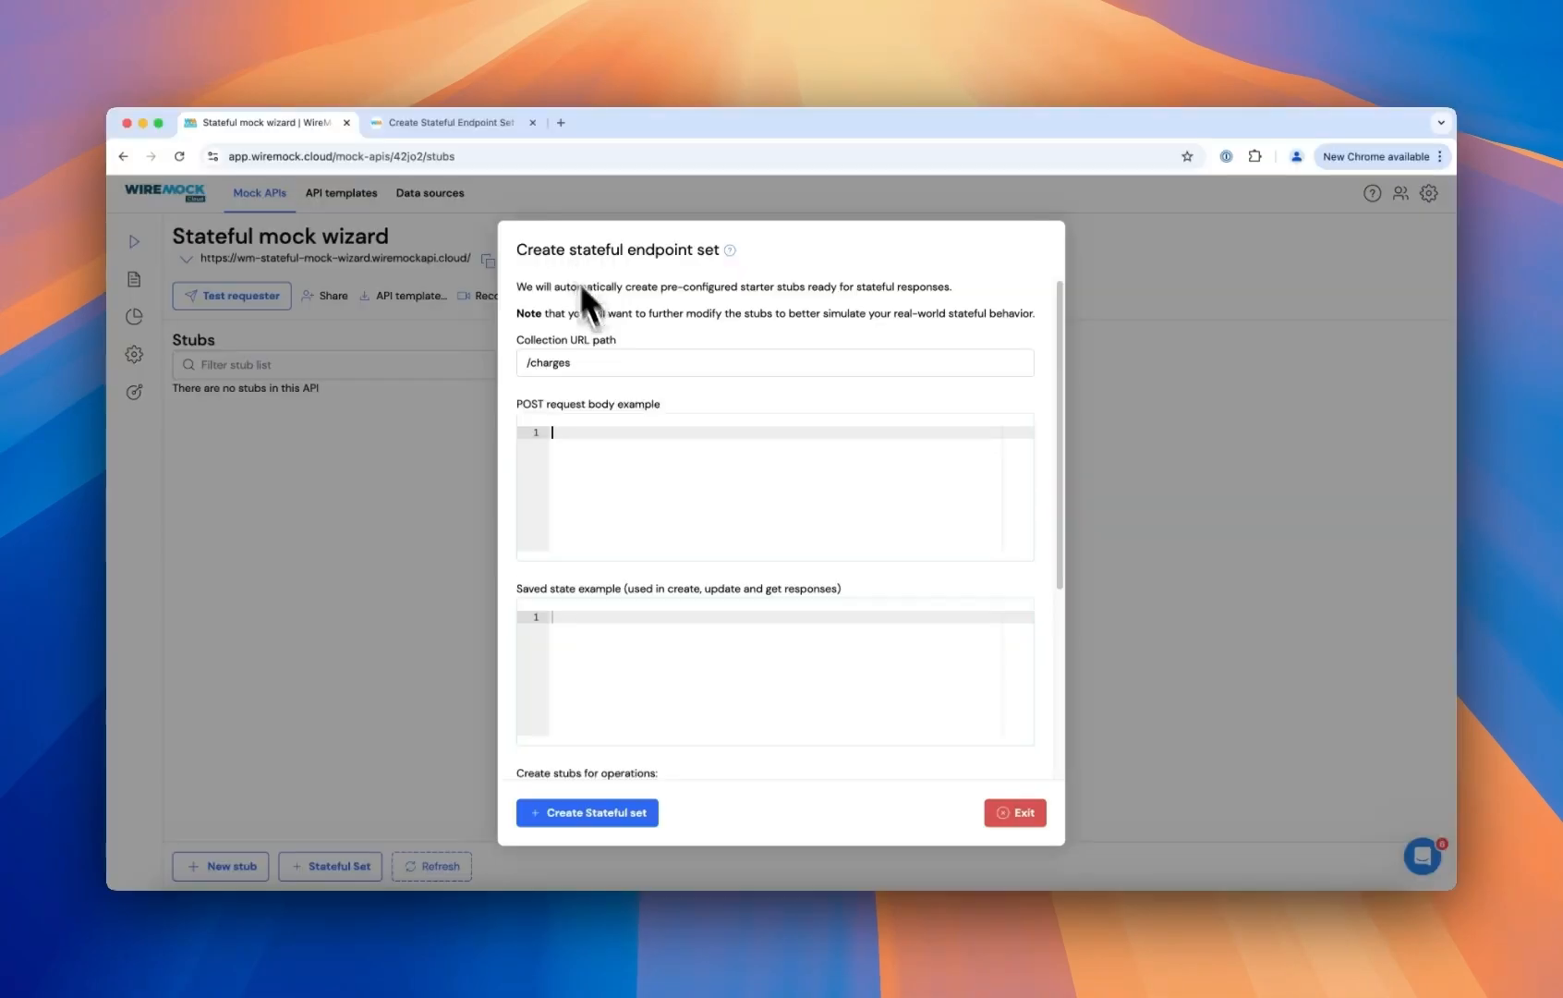
pyautogui.click(617, 461)
pyautogui.press('super+v')
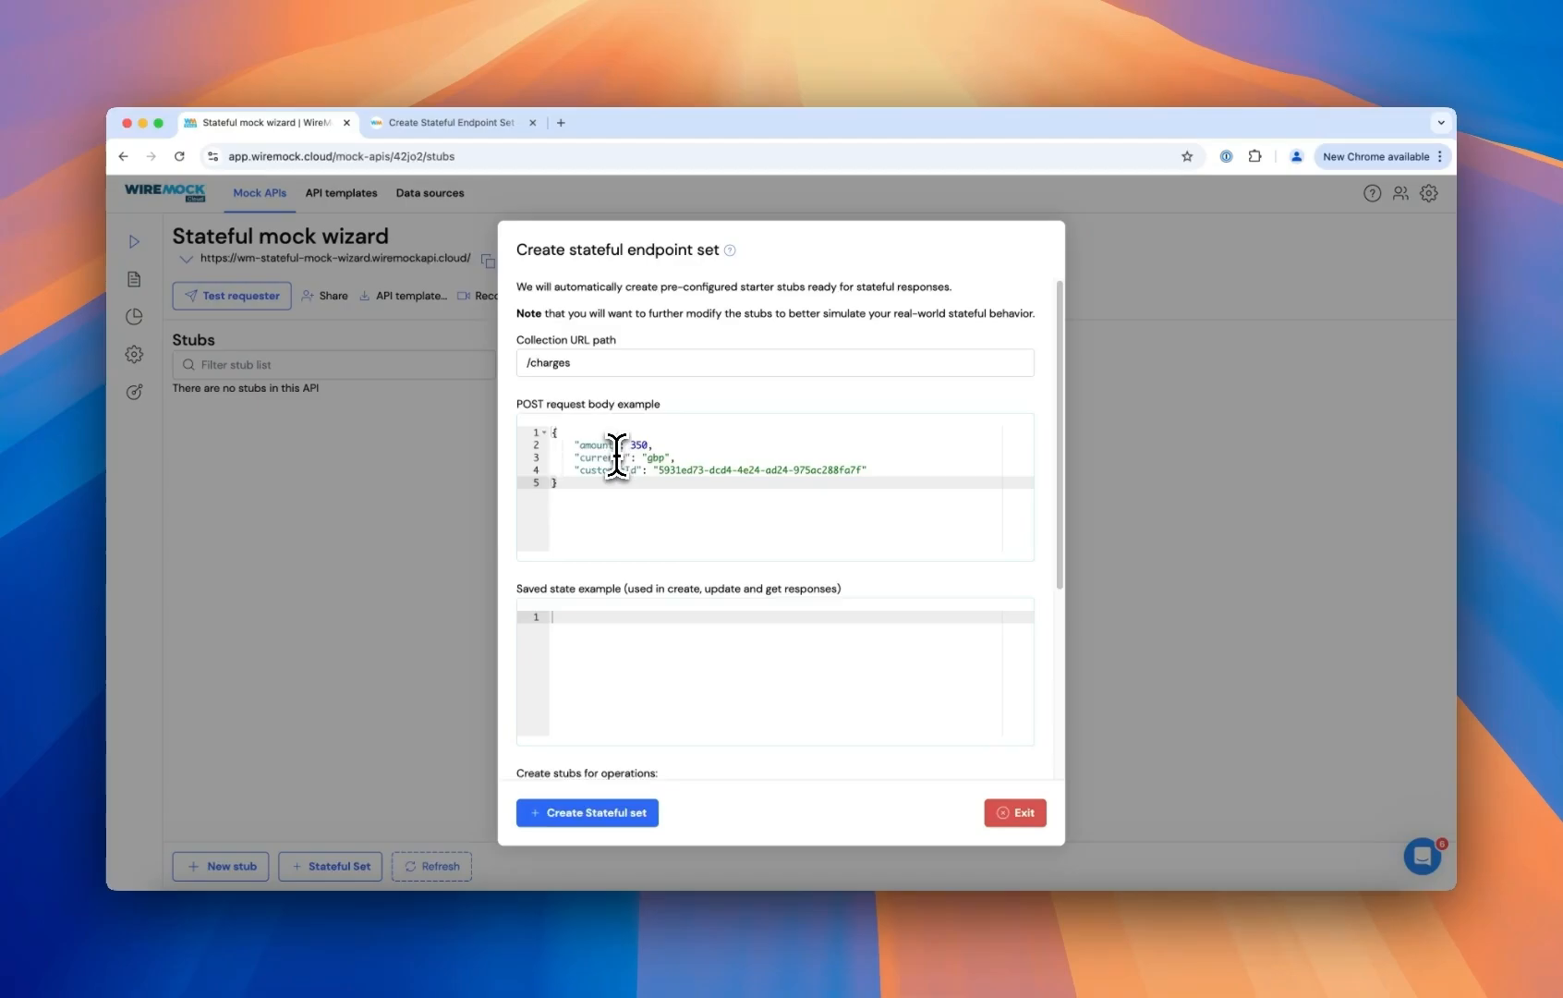
# - Copy the contents of get-charge.json from the code editor and paste them as the saved state example
pyautogui.click(616, 644)
pyautogui.press('super+Tab')
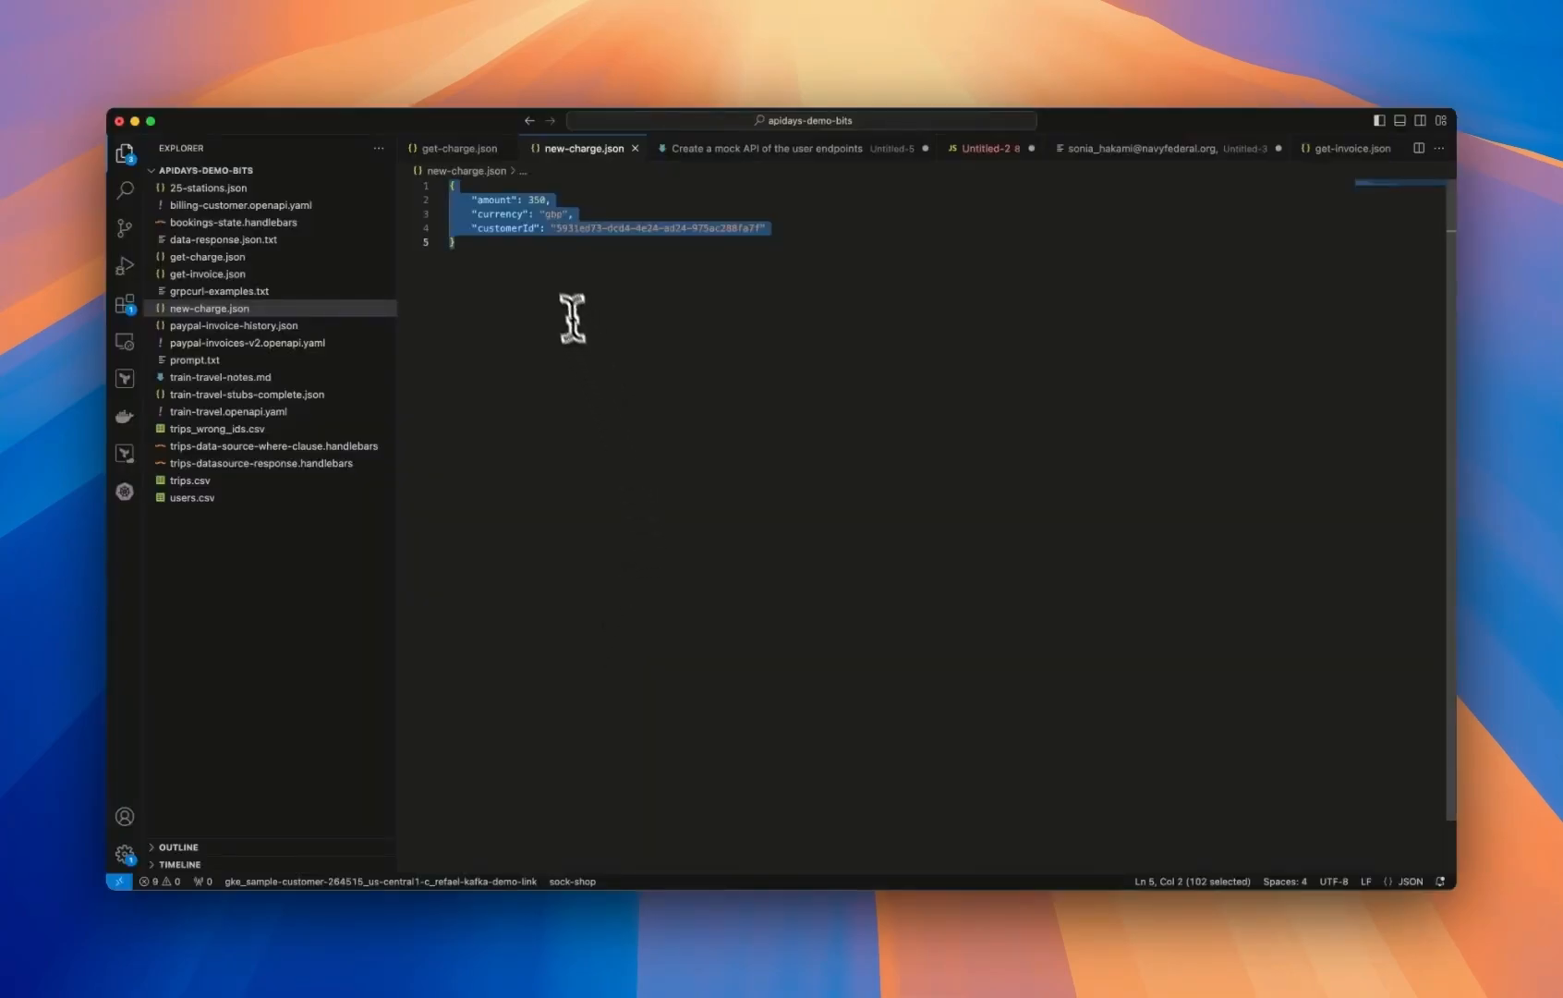
pyautogui.click(470, 149)
pyautogui.press('super+a')
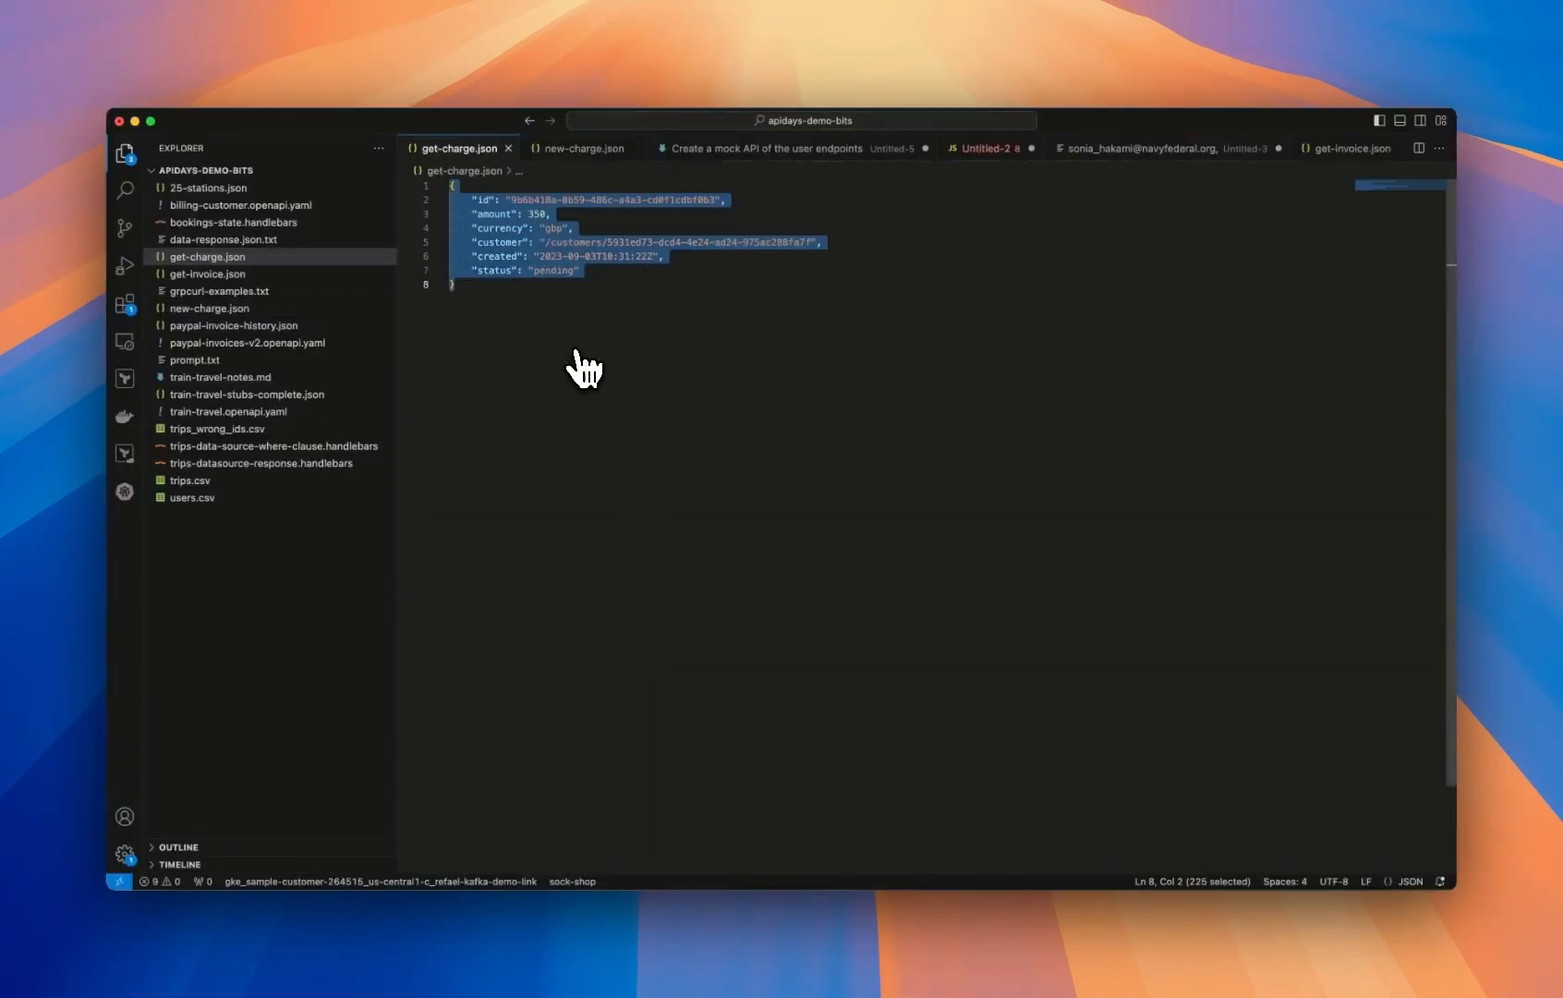
pyautogui.press('super+Tab')
pyautogui.press('super+v')
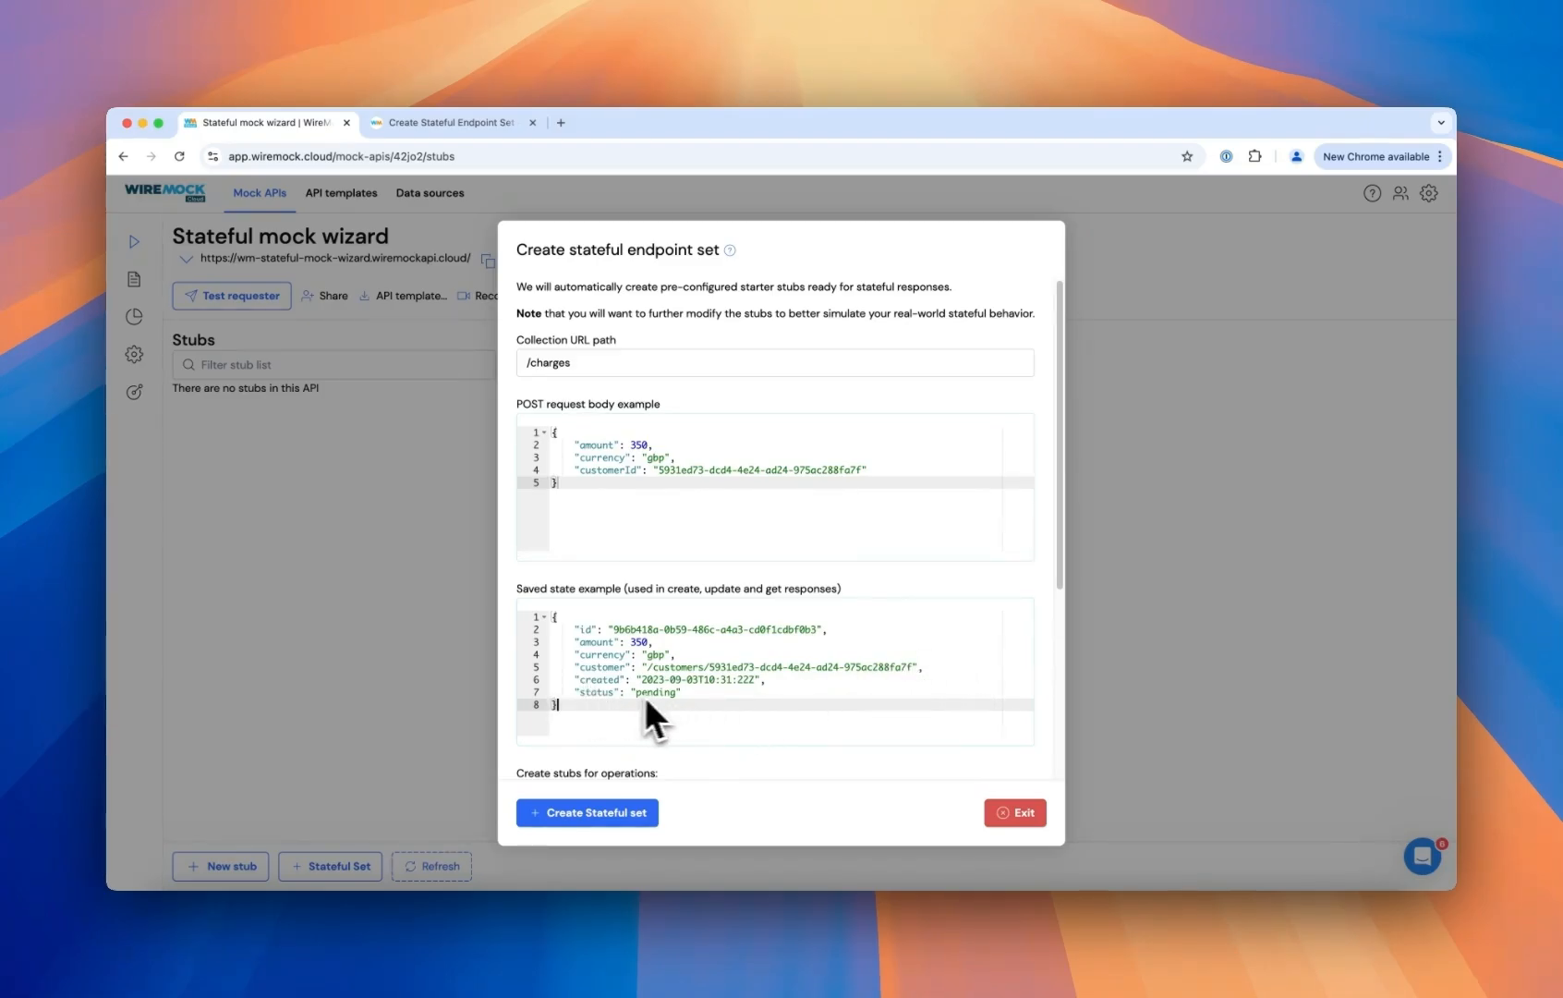
# - Create the stateful set with all six operations selected and dismiss the stateful mocking introduction
pyautogui.scroll(-5, 680, 672)
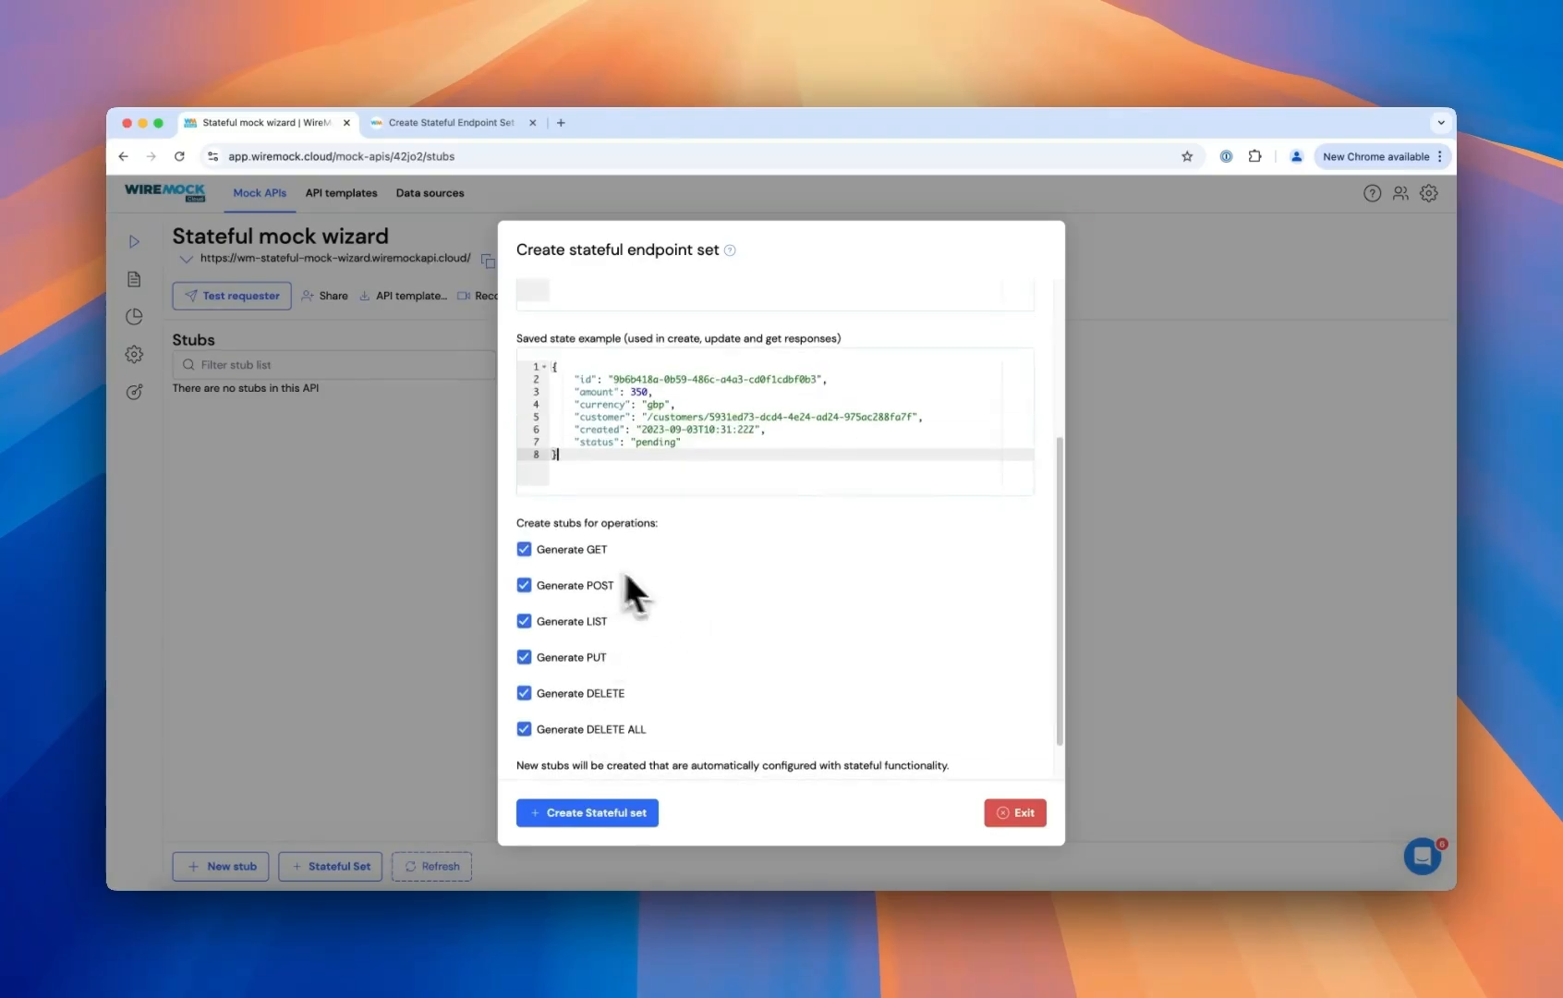
pyautogui.click(596, 815)
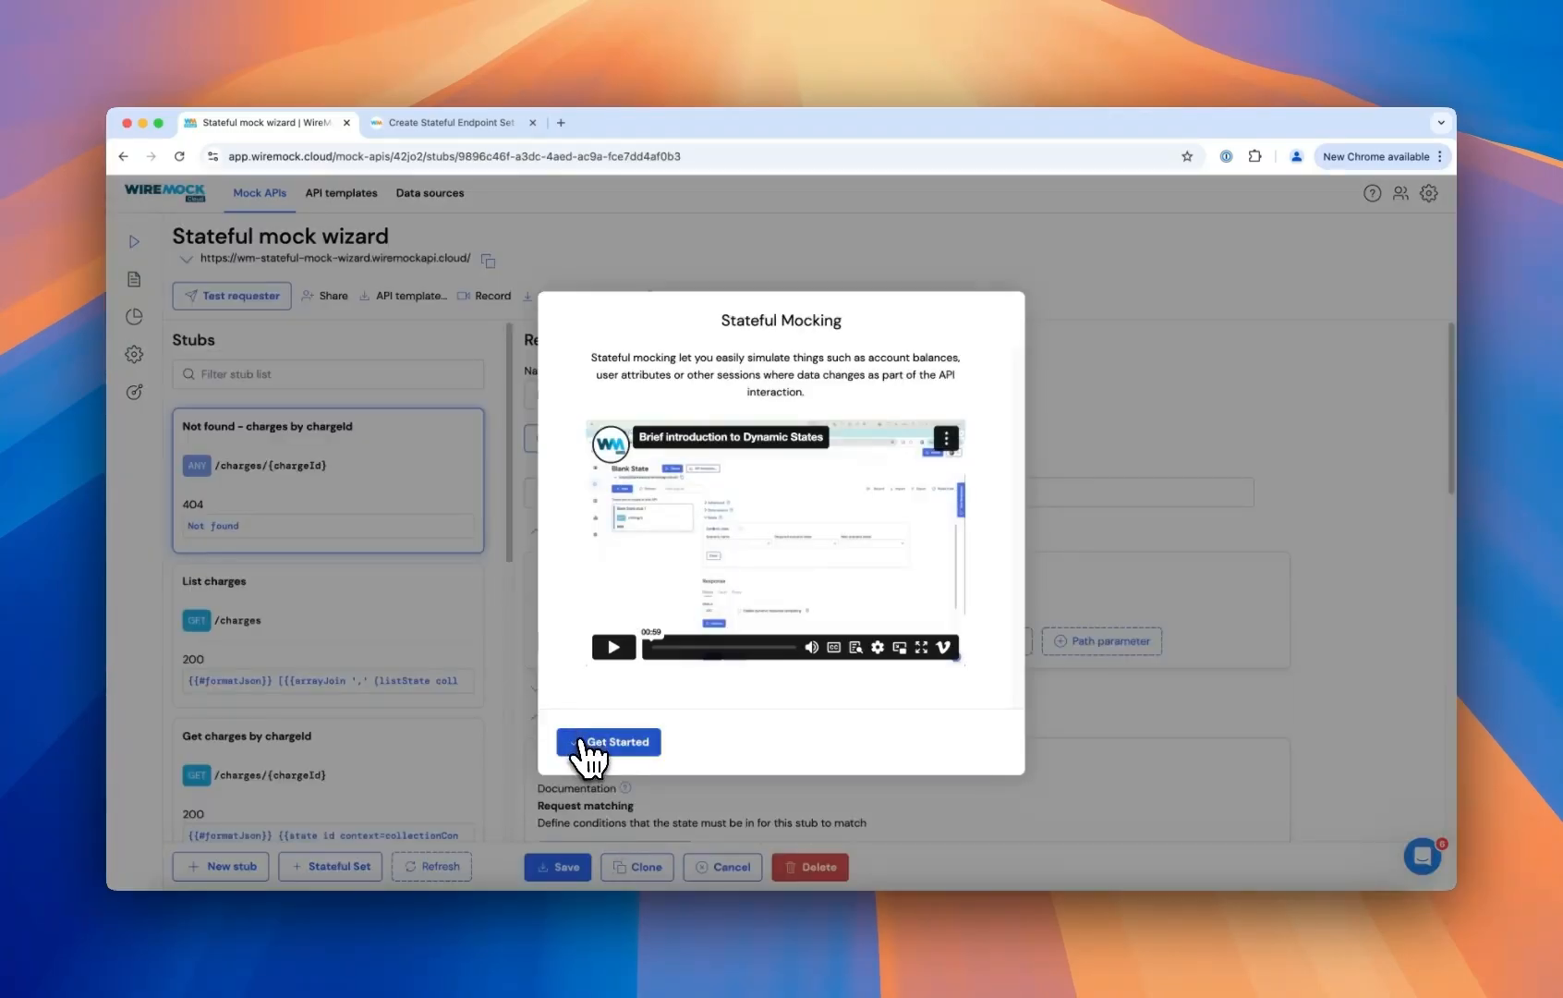
pyautogui.click(605, 743)
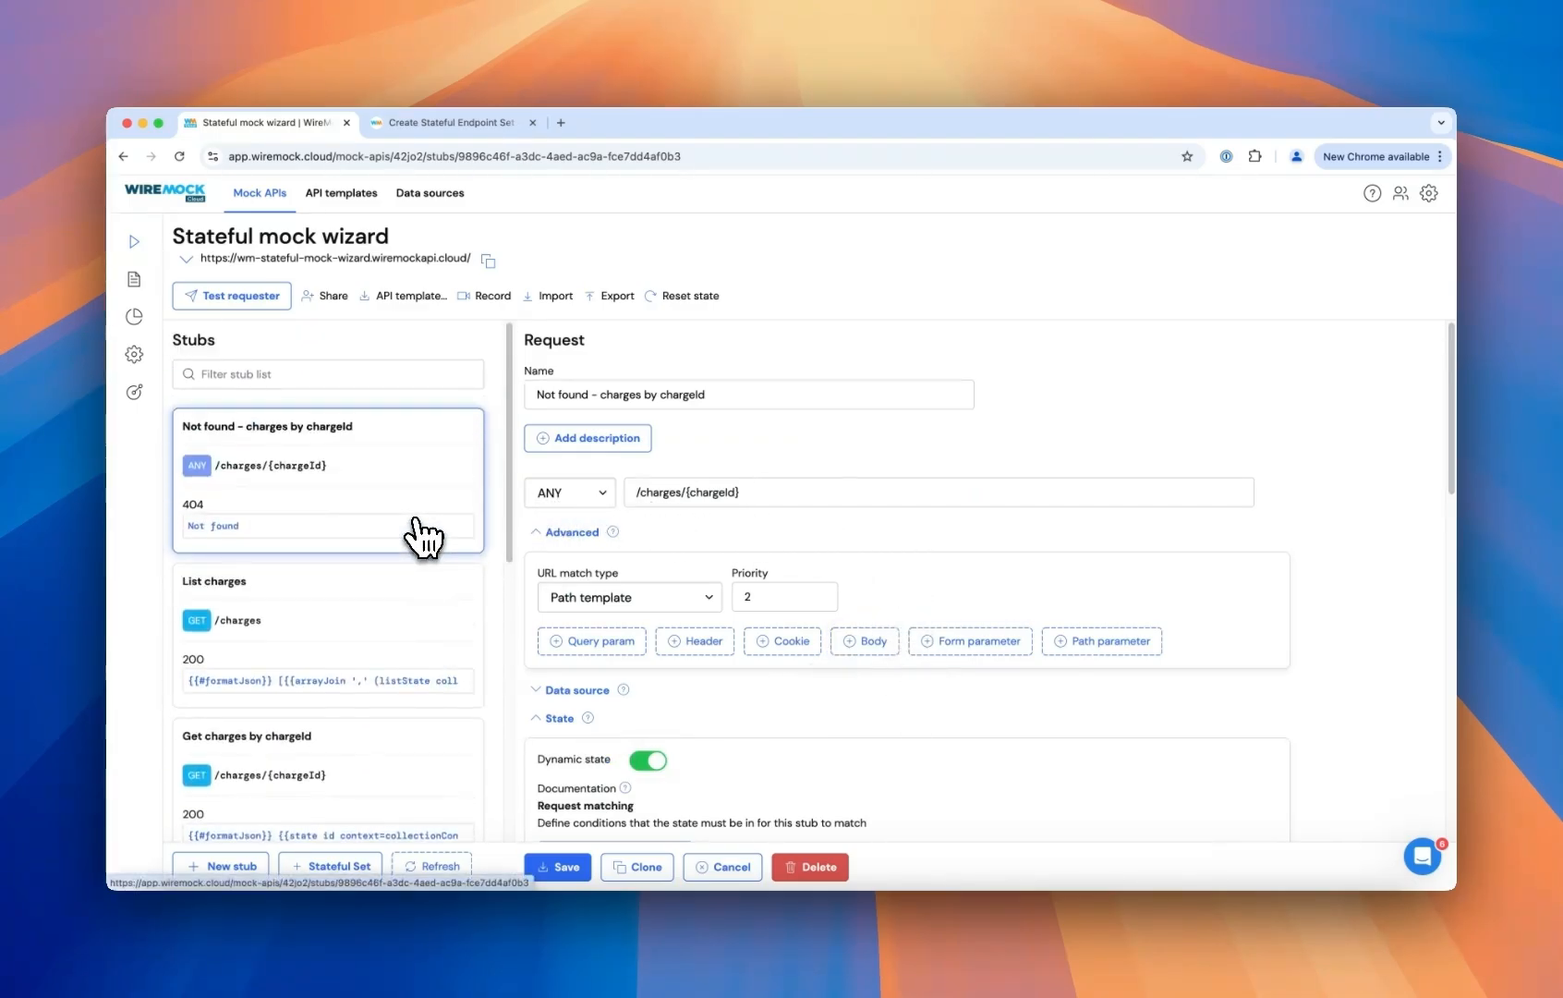
# - Review the generated /charges stubs in the stub list
pyautogui.scroll(-3, 425, 531)
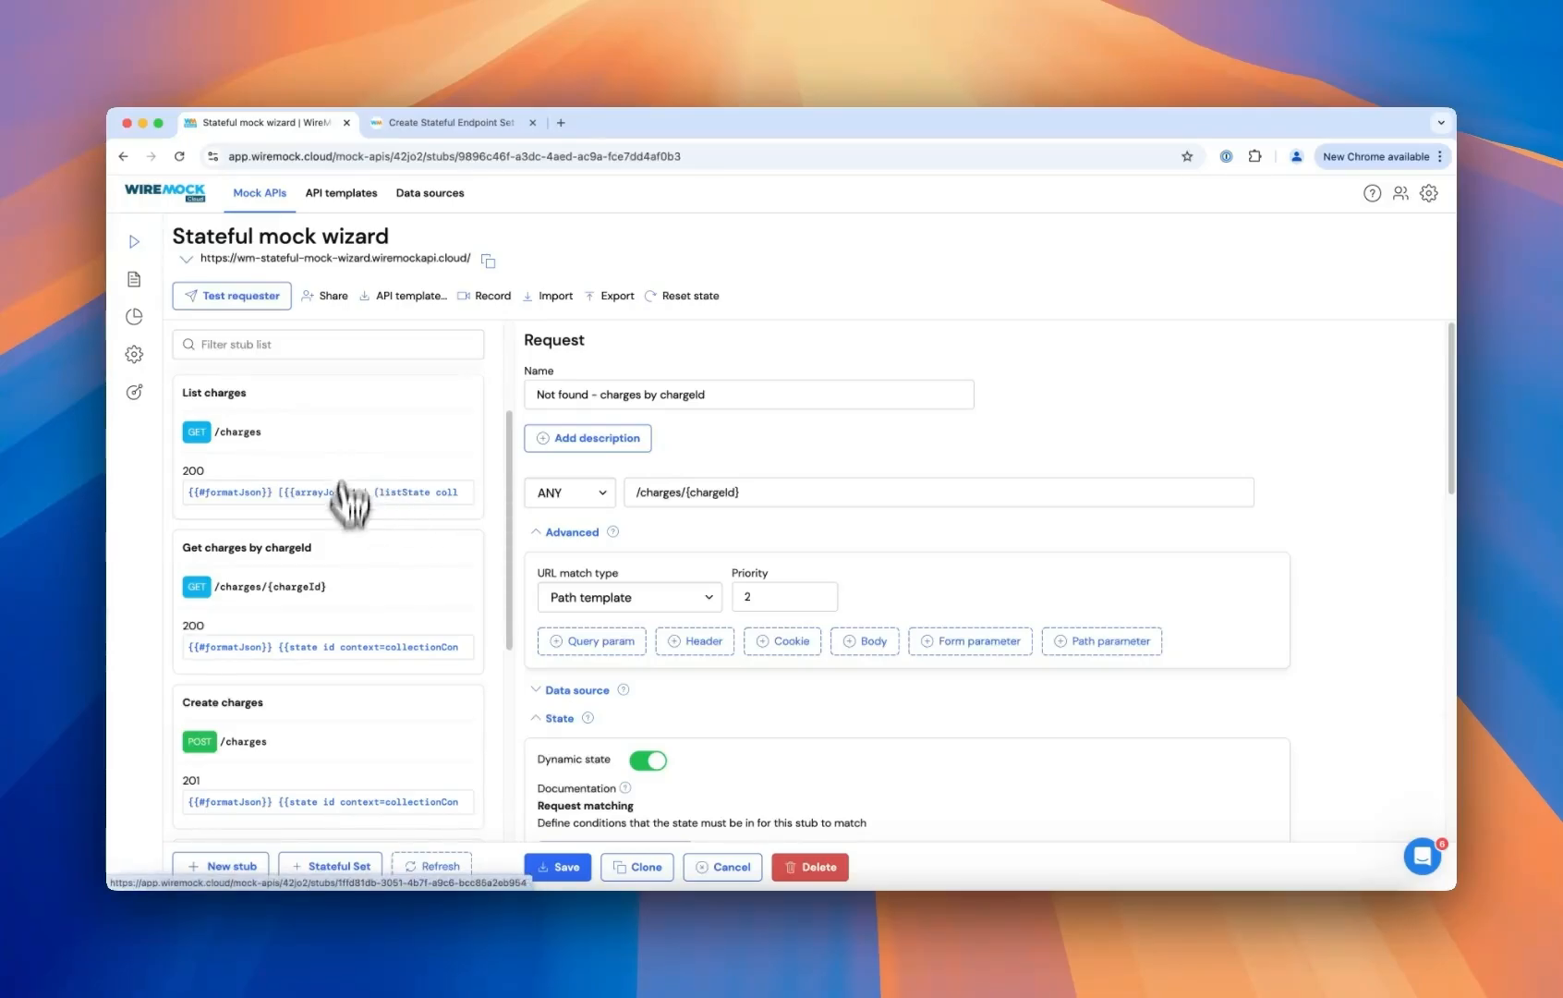
pyautogui.scroll(-3, 314, 600)
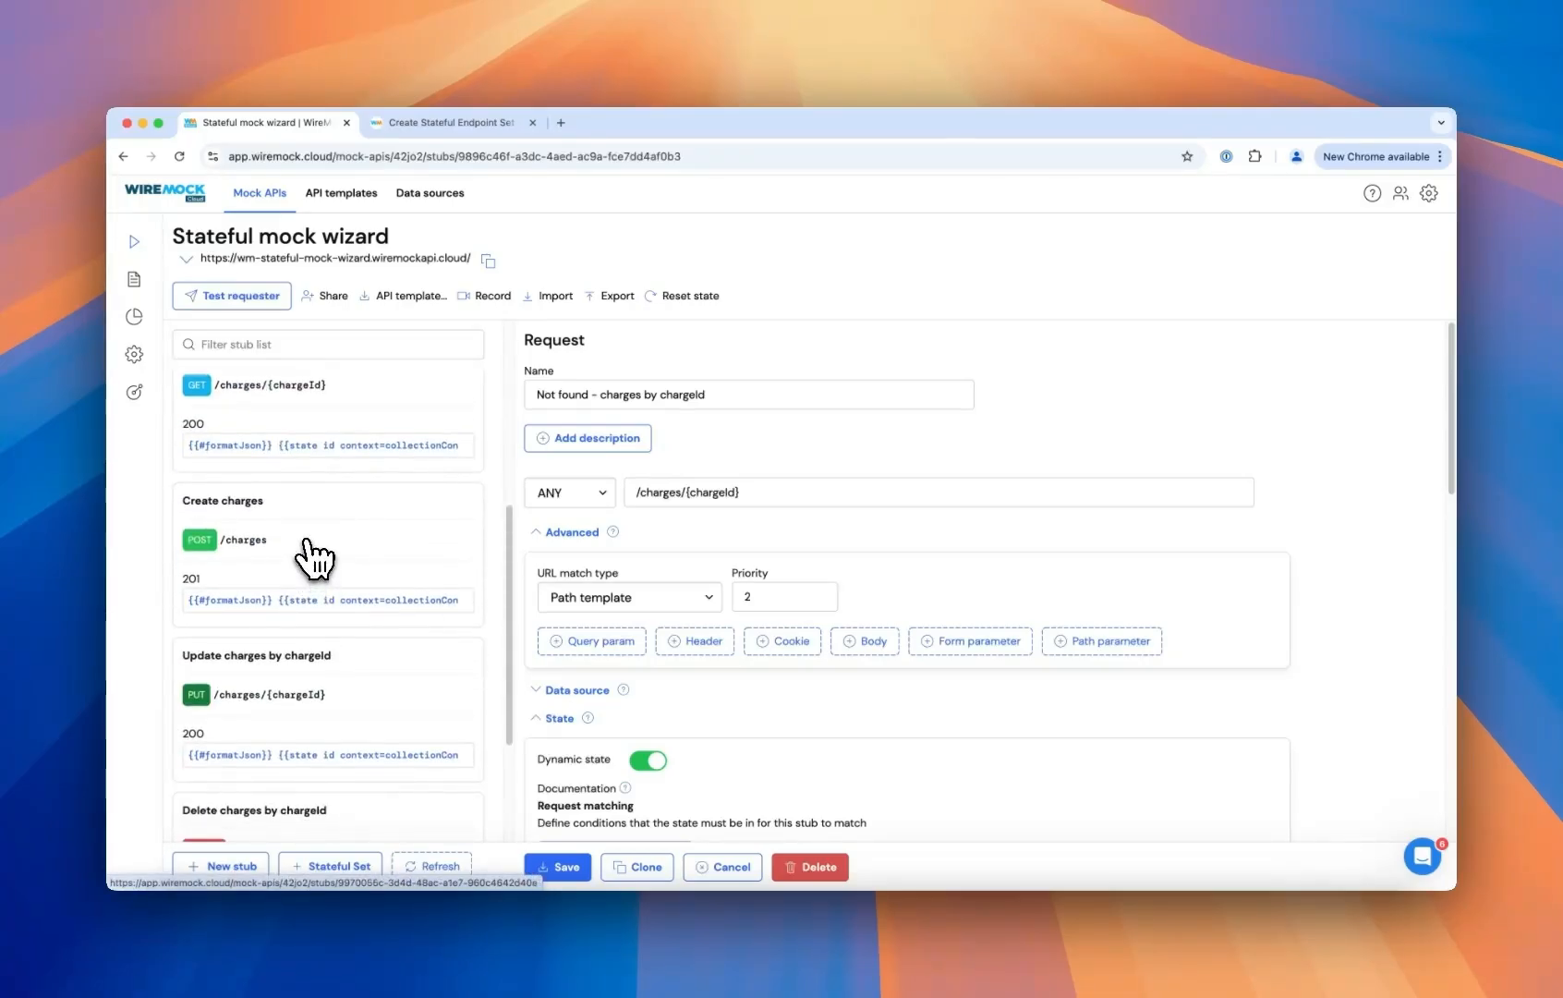
pyautogui.scroll(6, 309, 564)
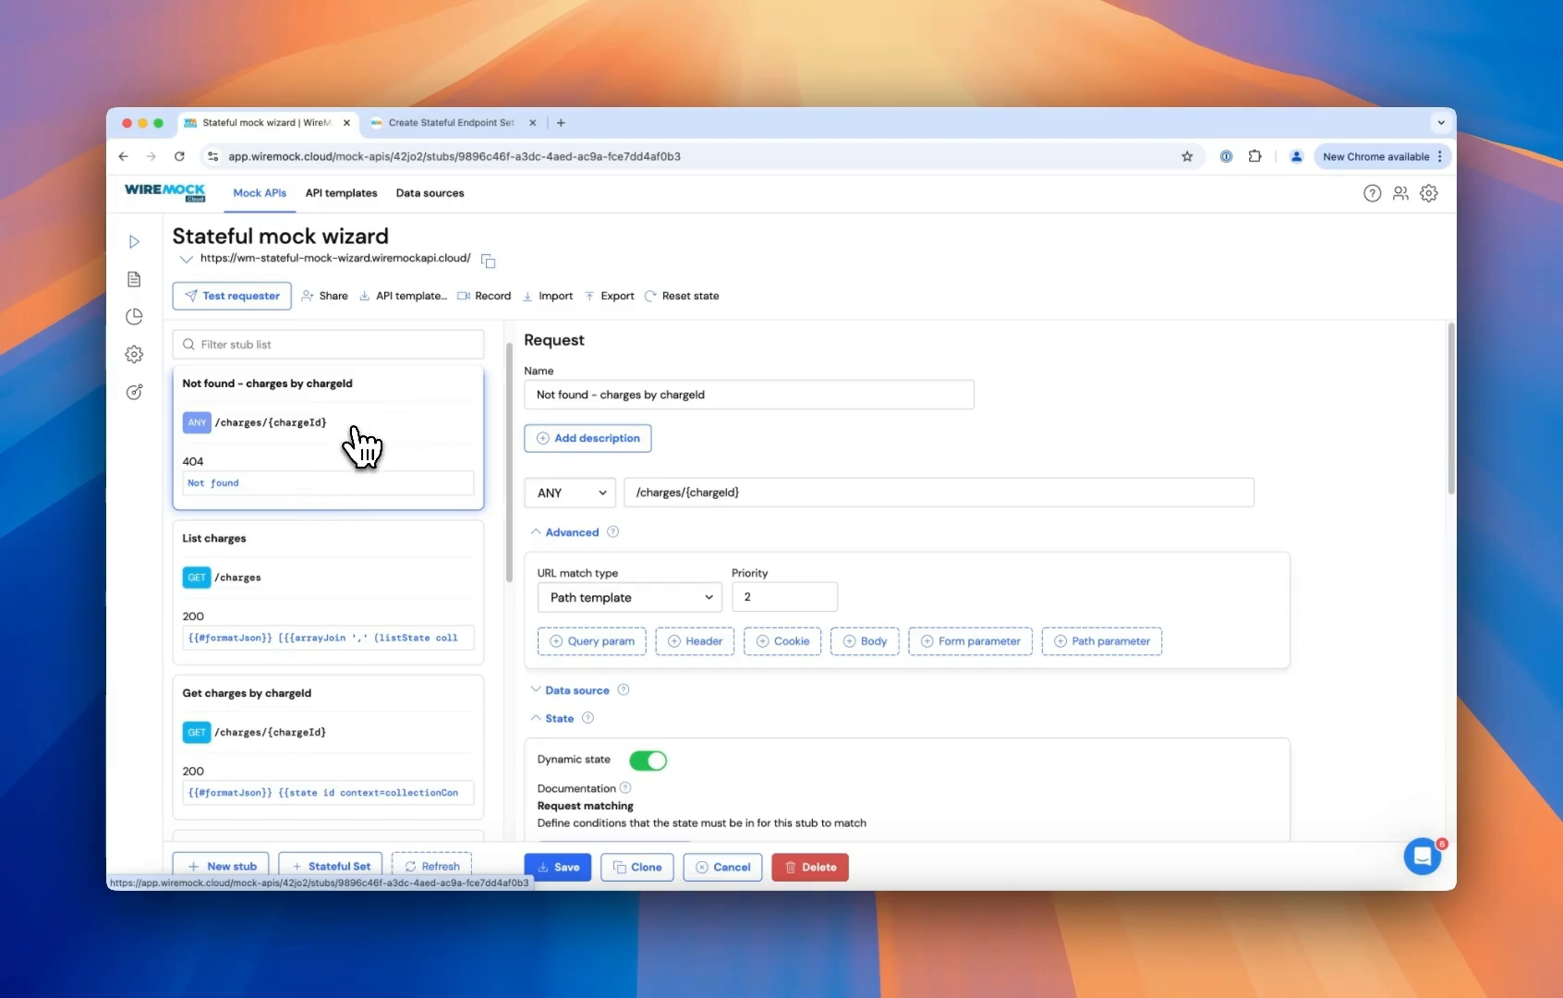
pyautogui.scroll(1, 354, 429)
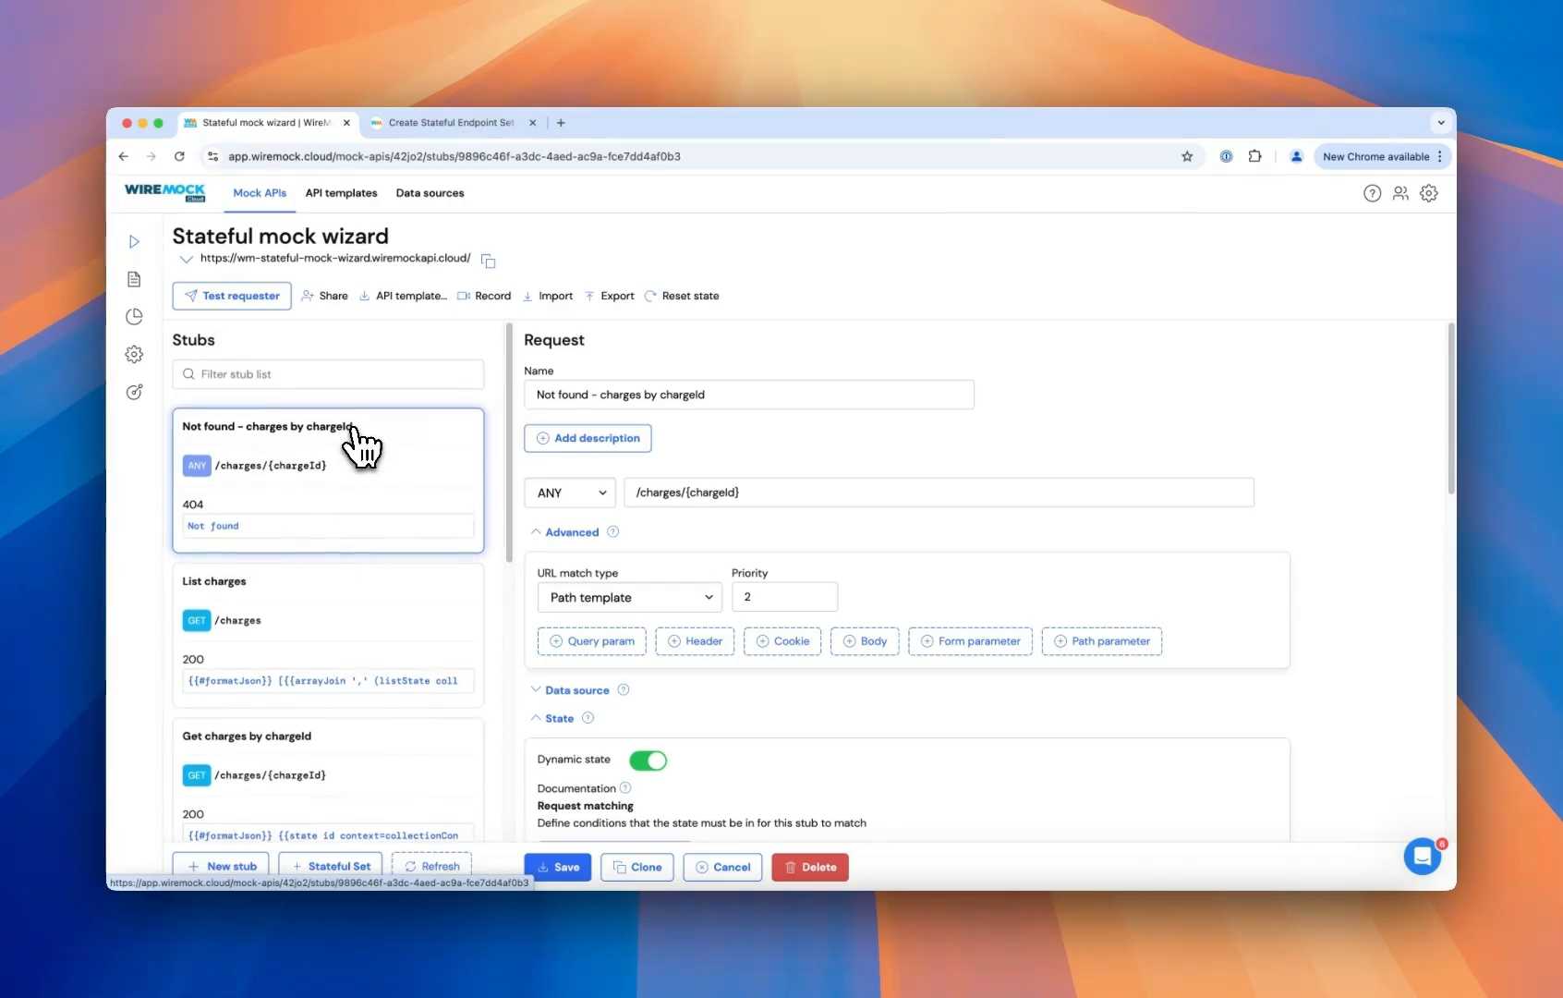
pyautogui.scroll(-1, 354, 429)
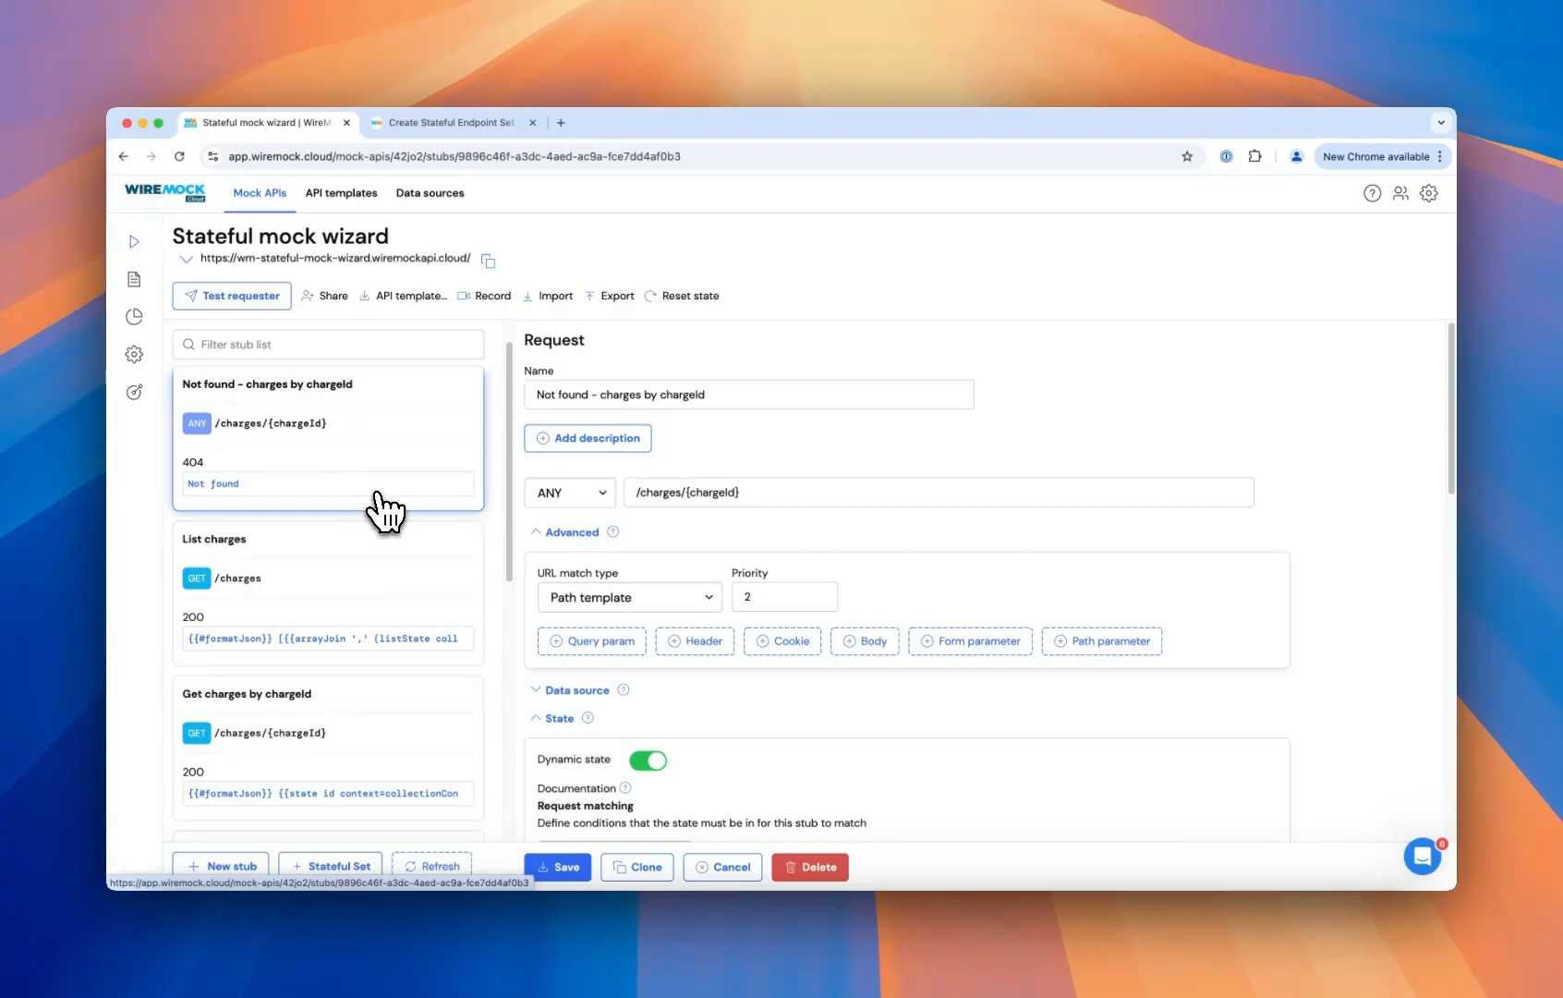
pyautogui.scroll(-5, 397, 628)
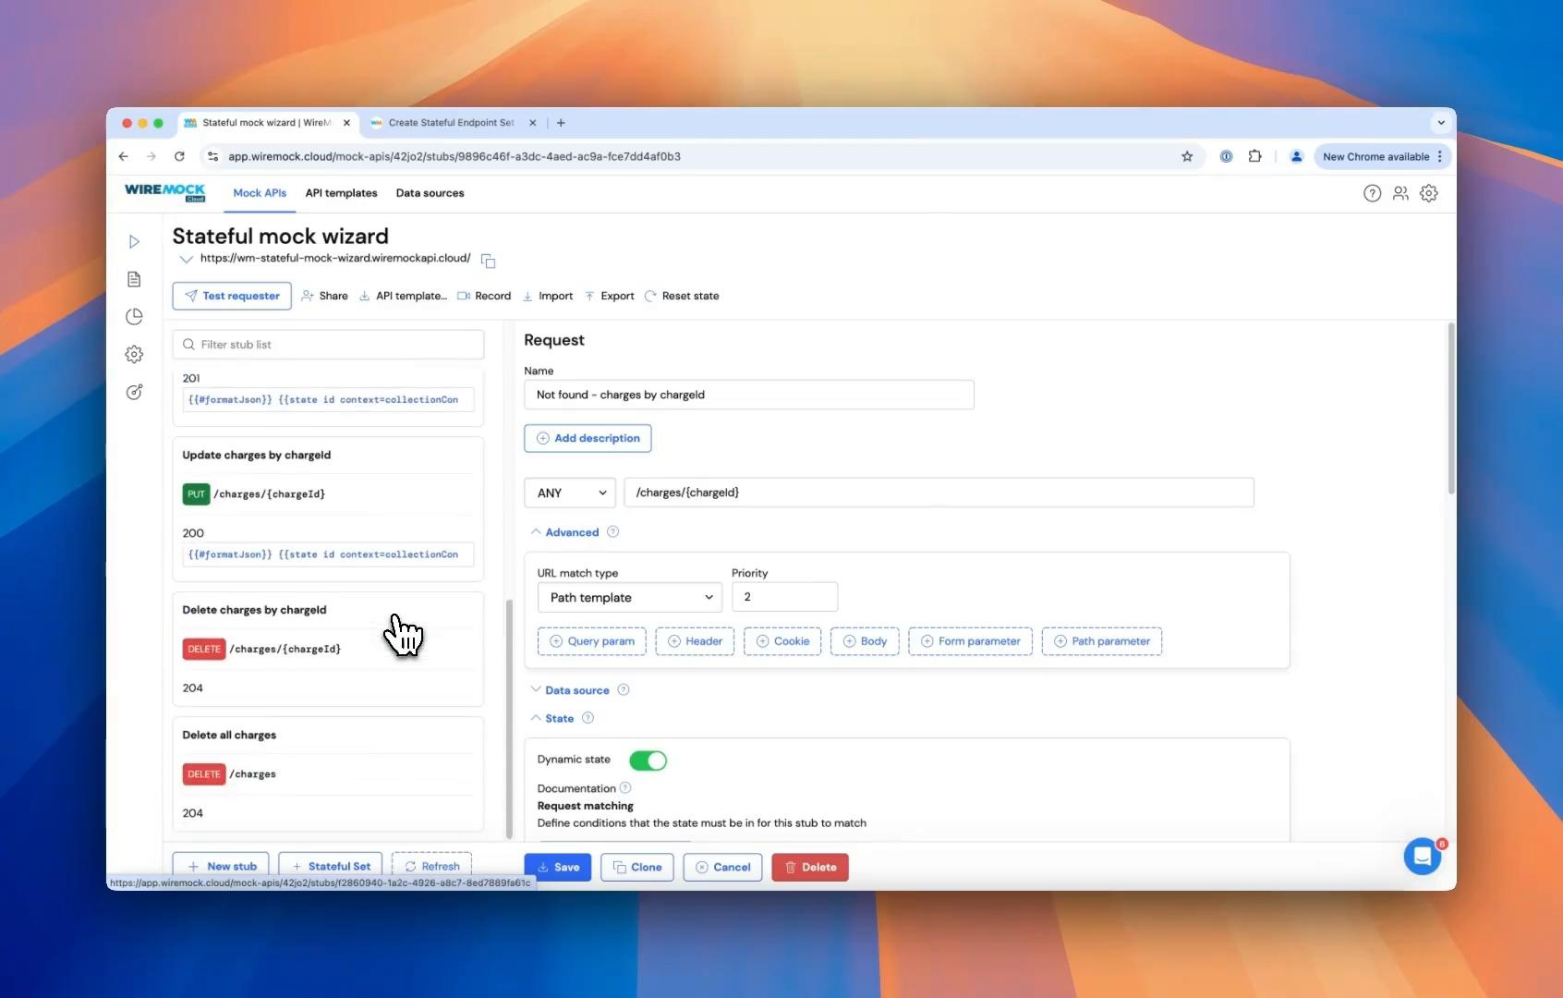
# - Enable public API documentation in the mock API's OpenAPI settings
pyautogui.click(159, 395)
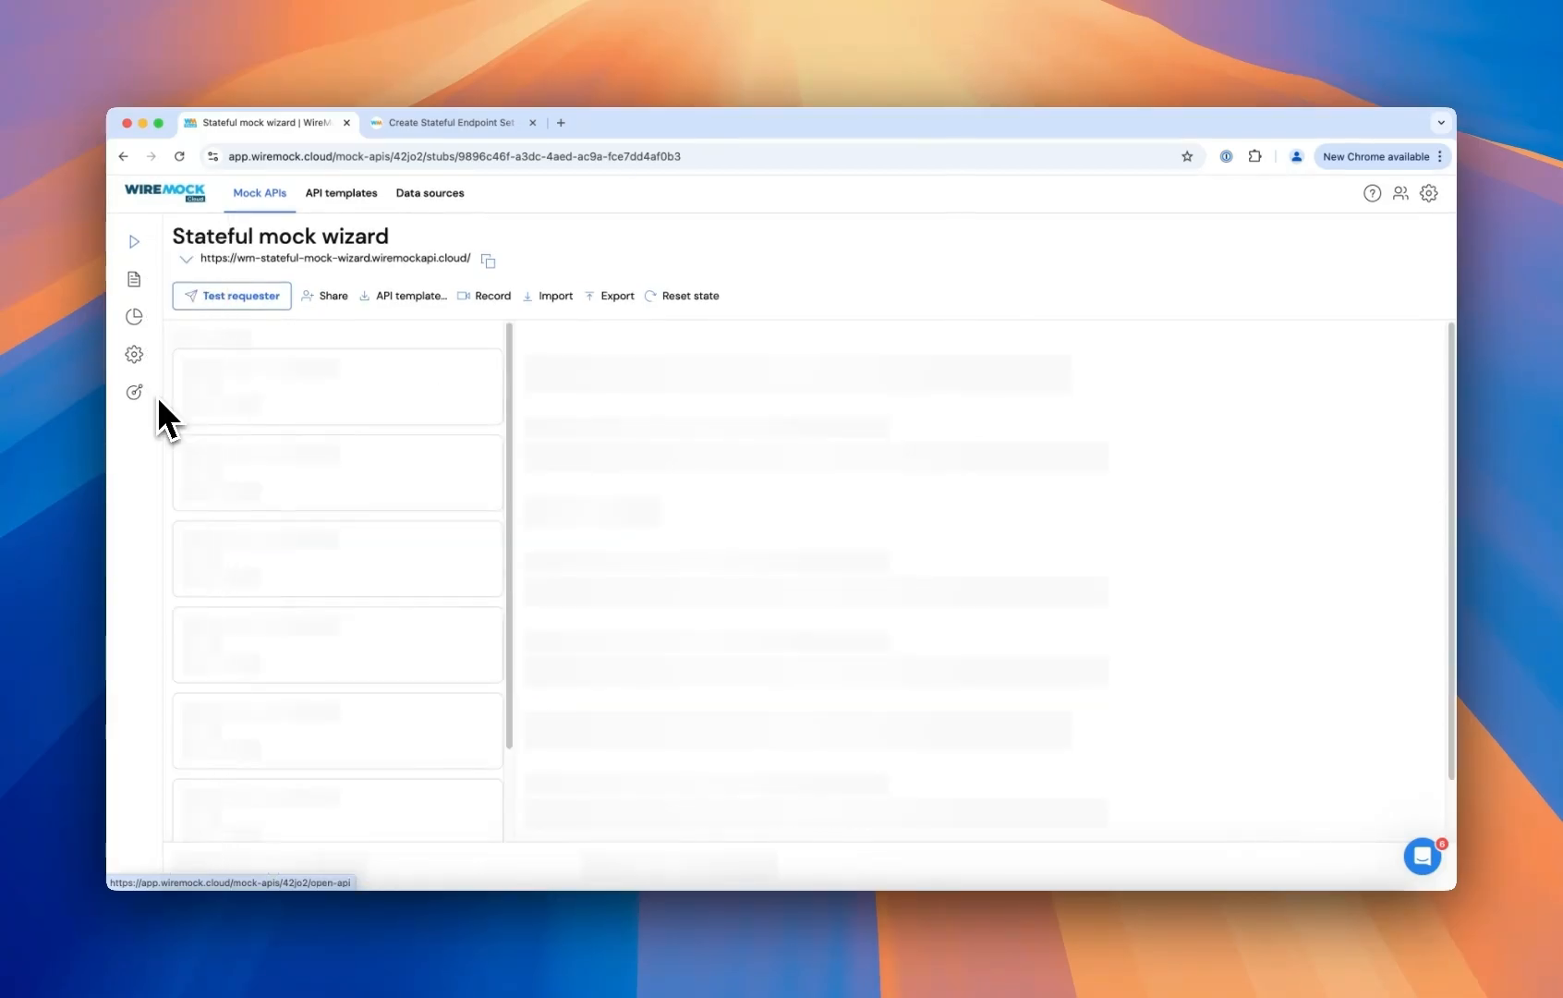
pyautogui.scroll(-10, 425, 468)
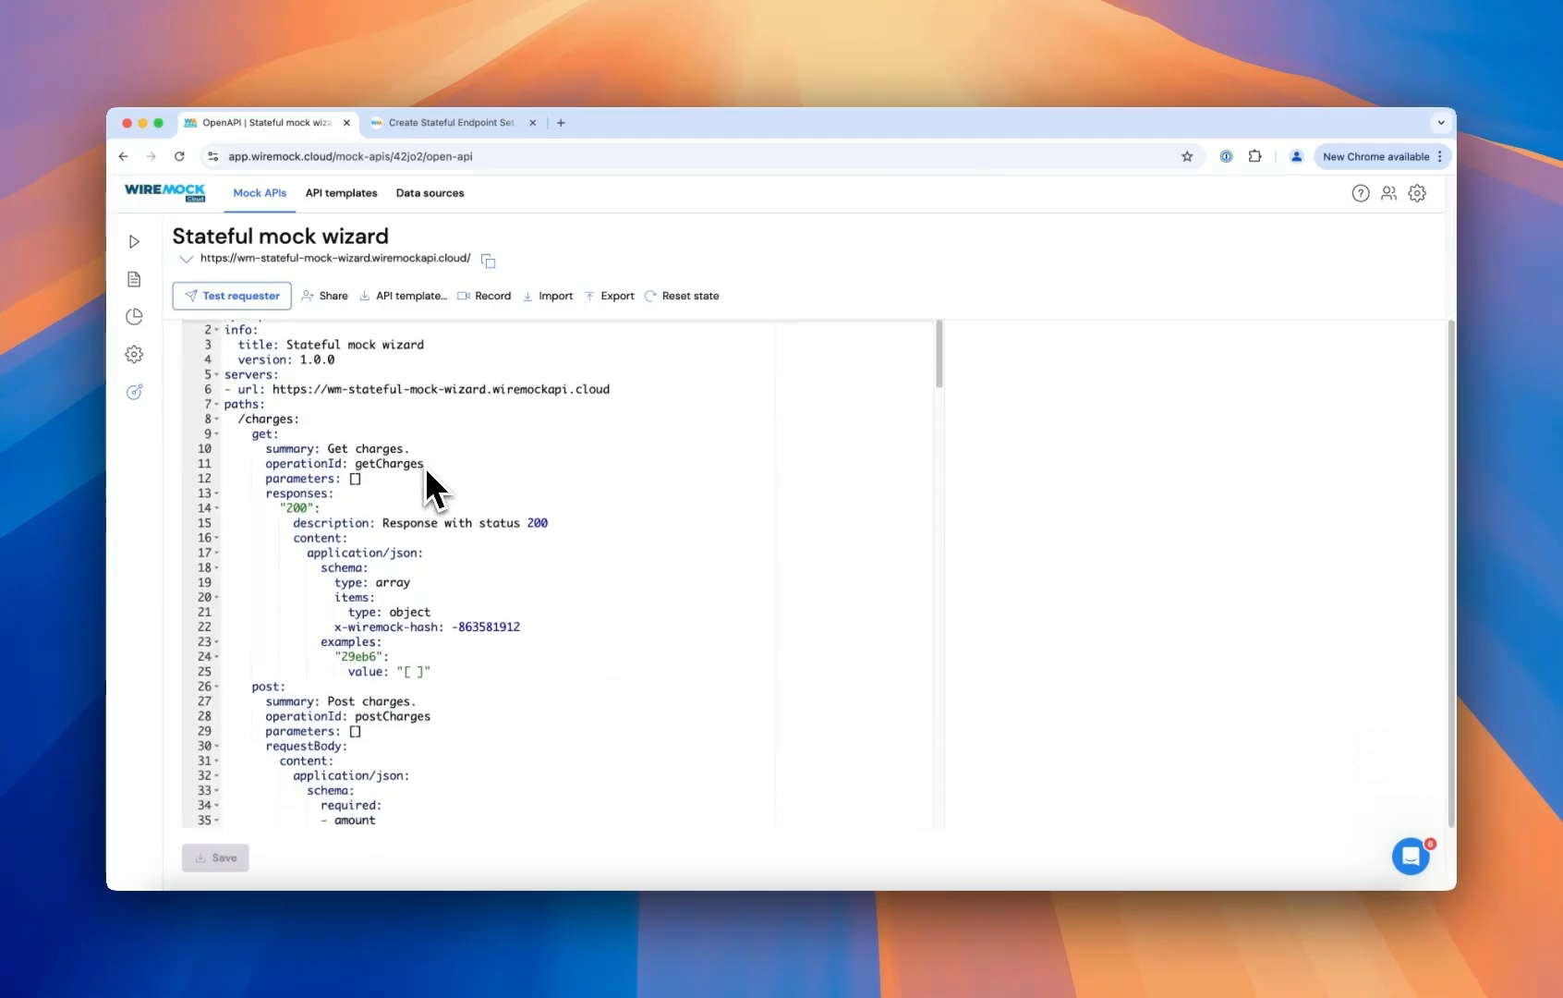
pyautogui.scroll(8, 425, 465)
pyautogui.scroll(3, 427, 473)
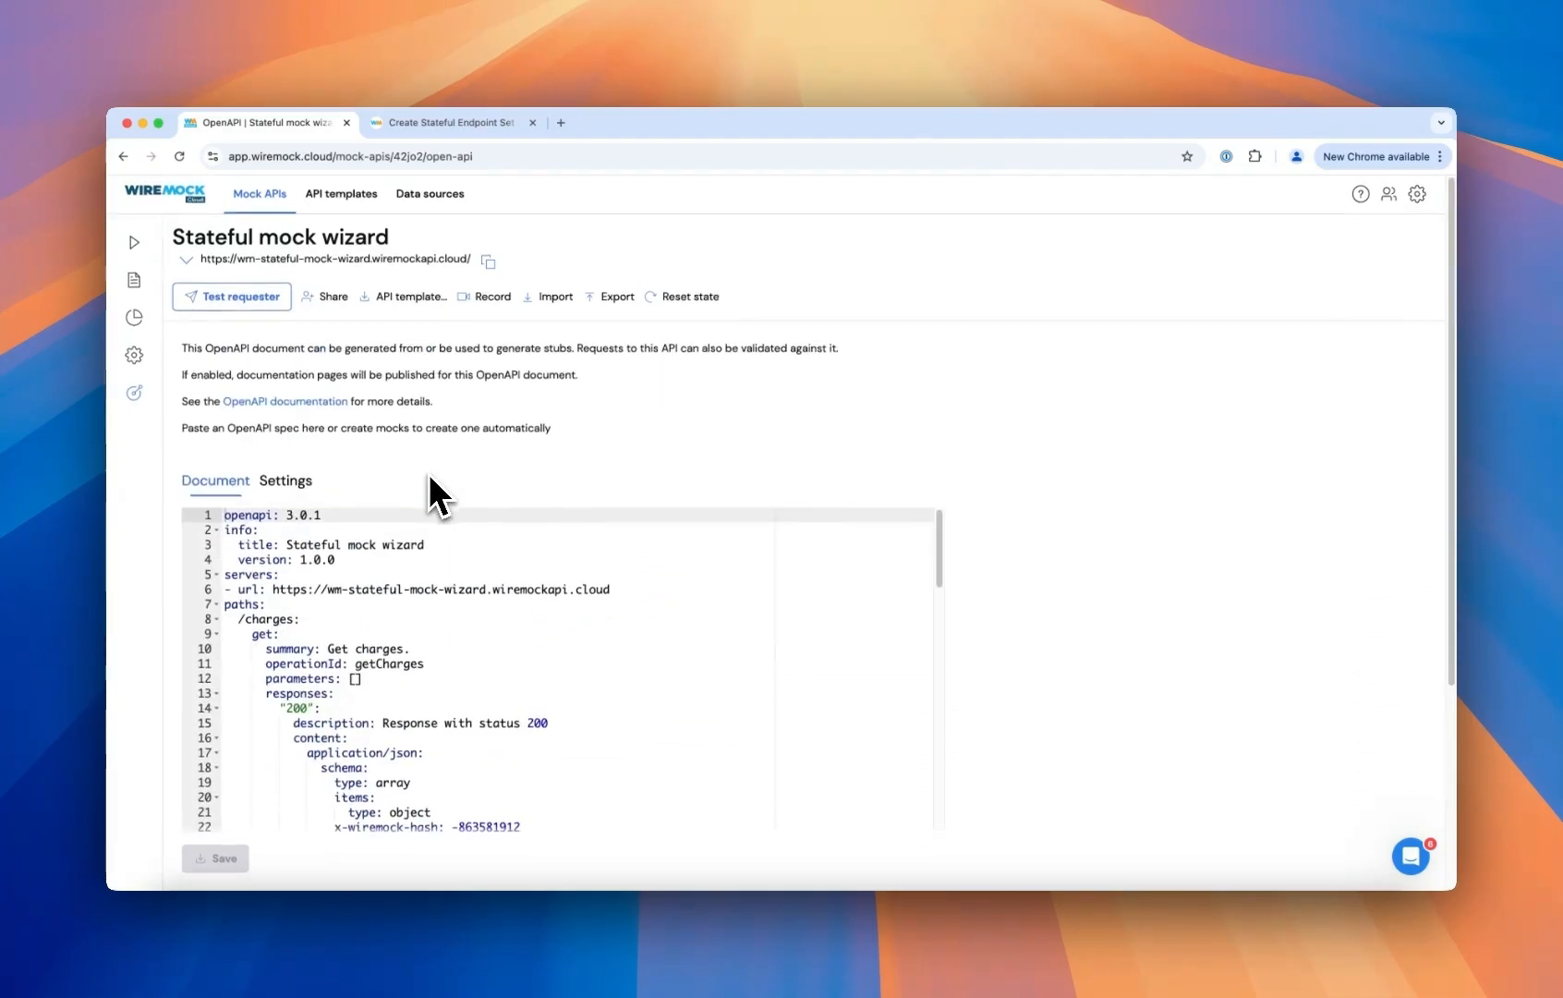
pyautogui.click(298, 480)
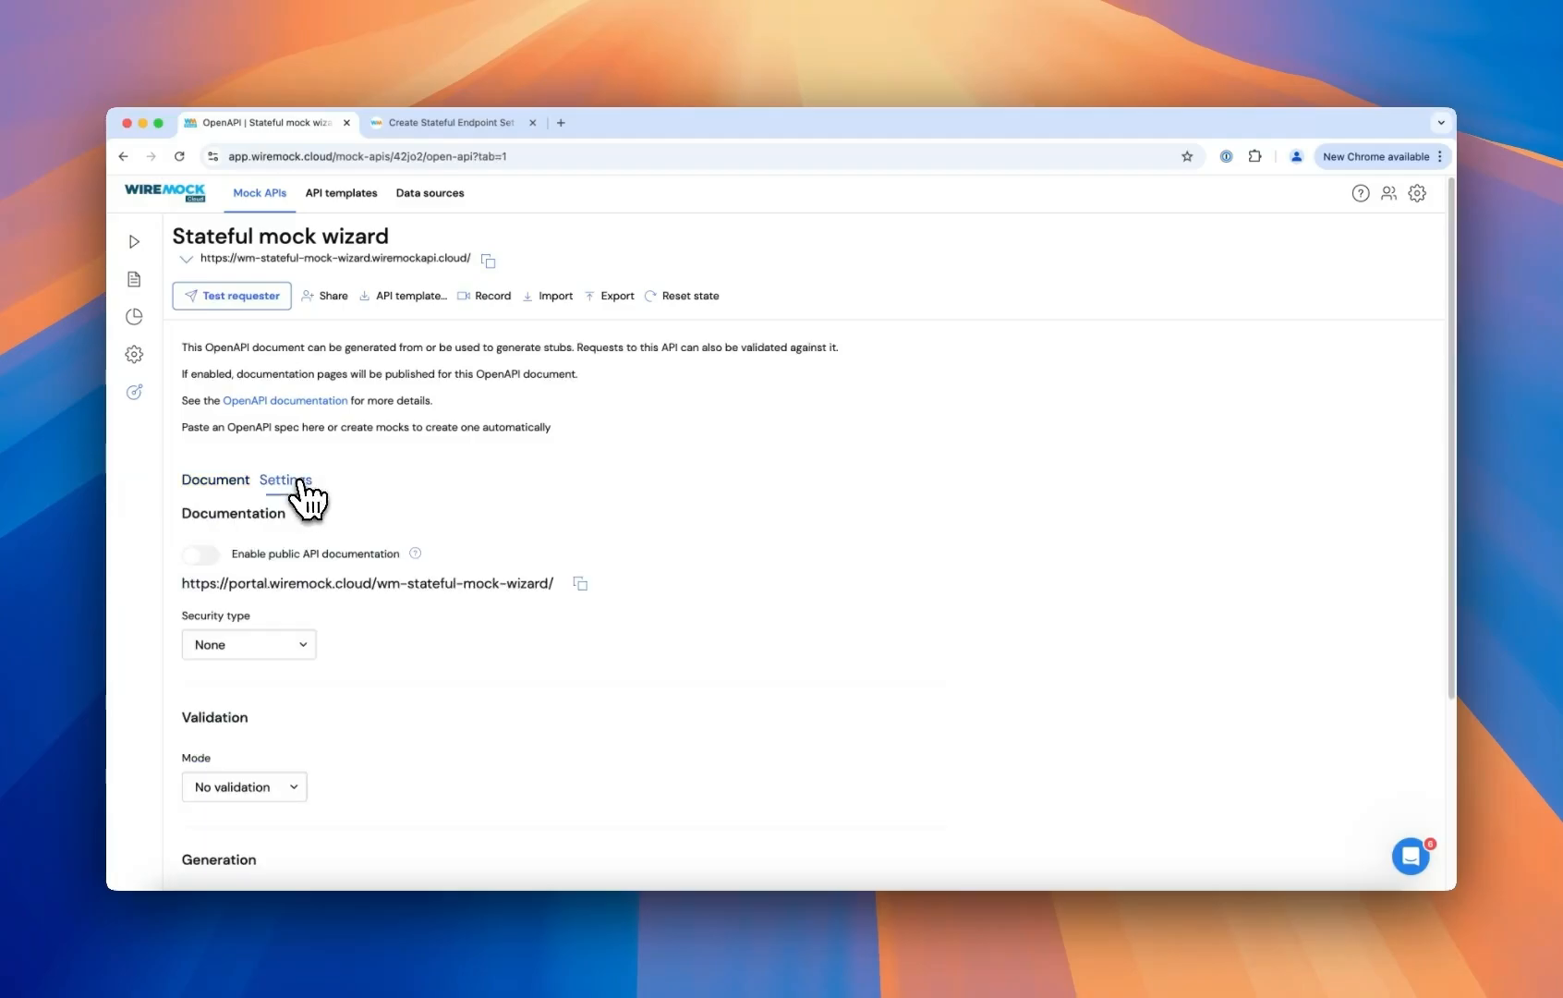
pyautogui.click(218, 556)
# - Open the published documentation portal and view the Post charges endpoint
pyautogui.click(221, 585)
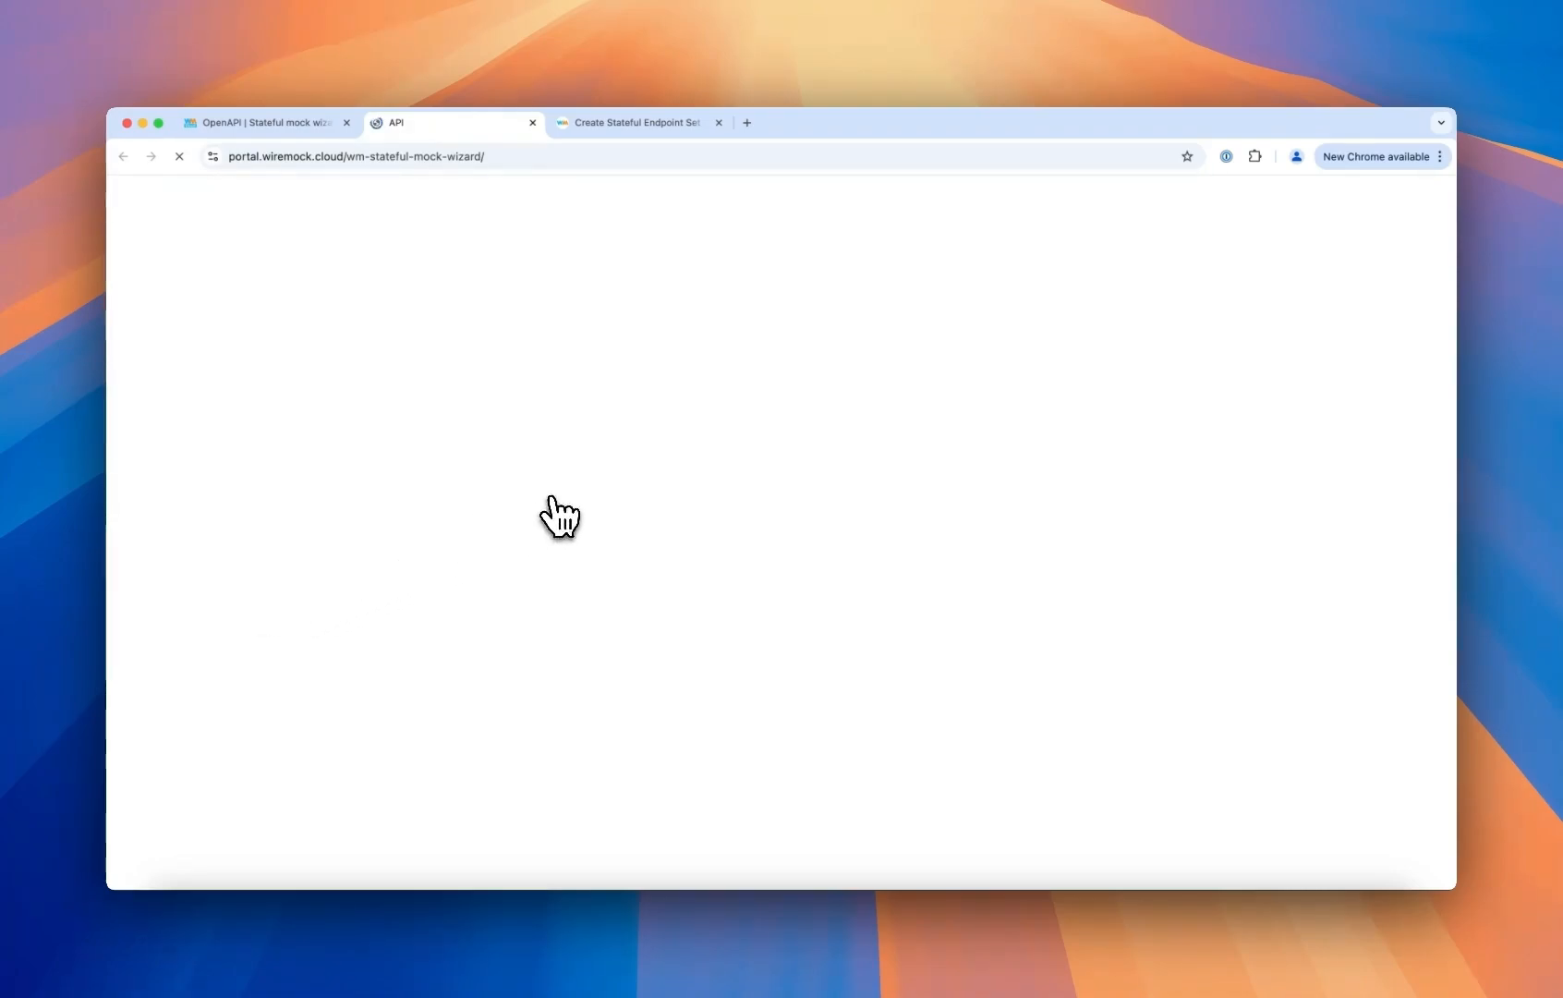
pyautogui.moveTo(344, 355); pyautogui.dragTo(397, 349)
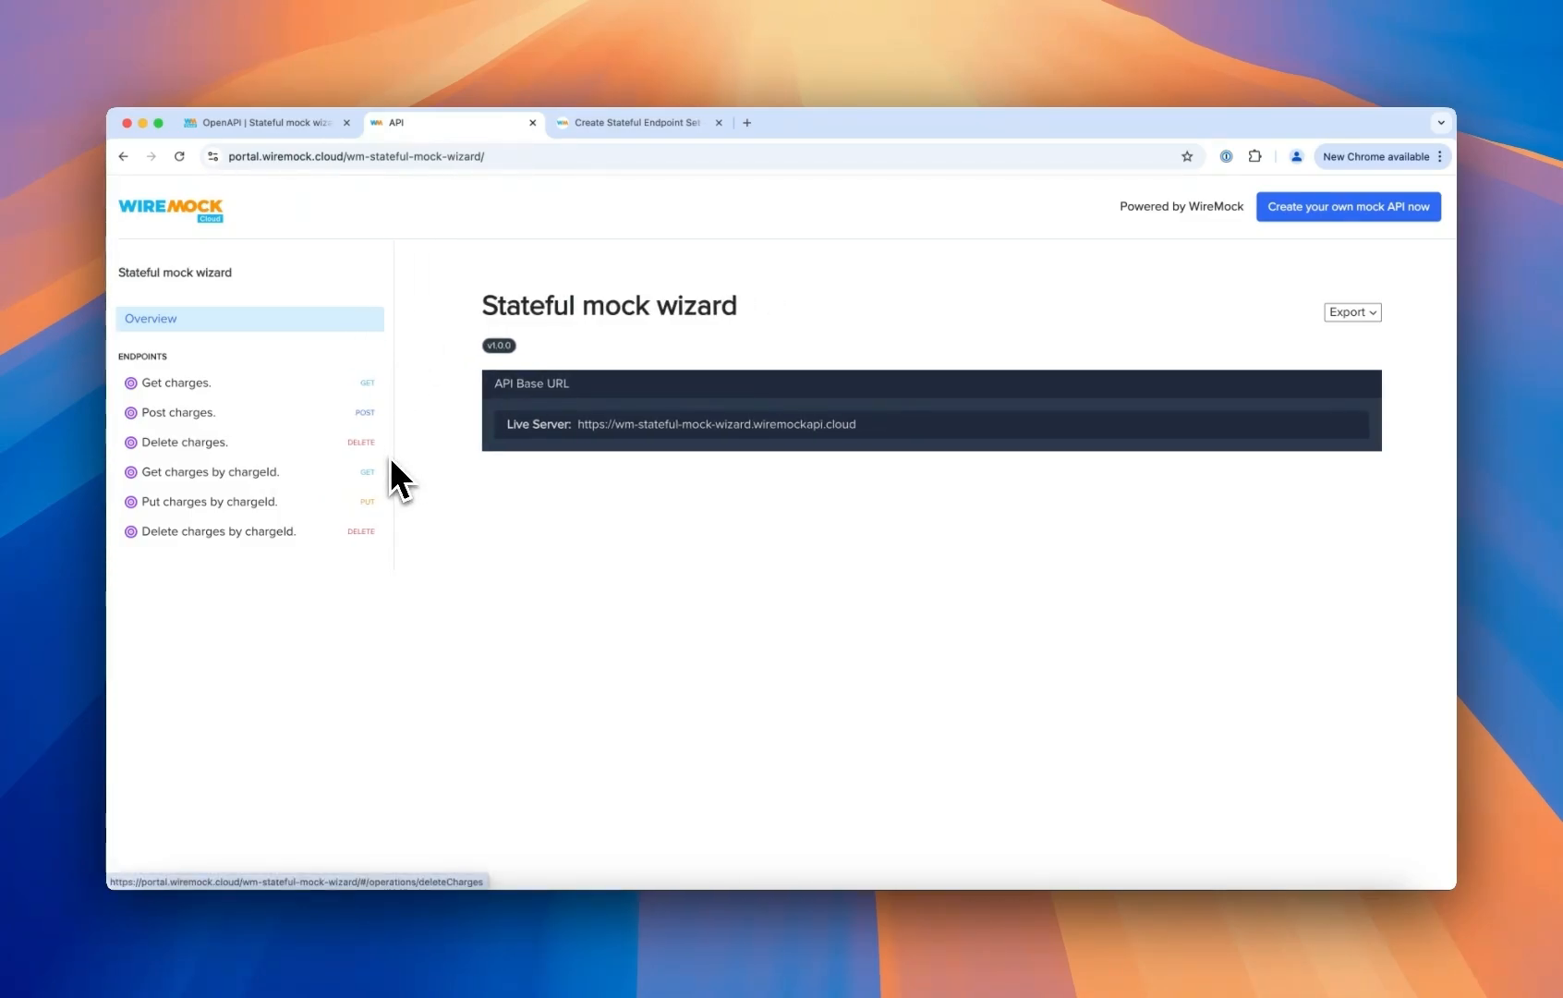
pyautogui.click(175, 420)
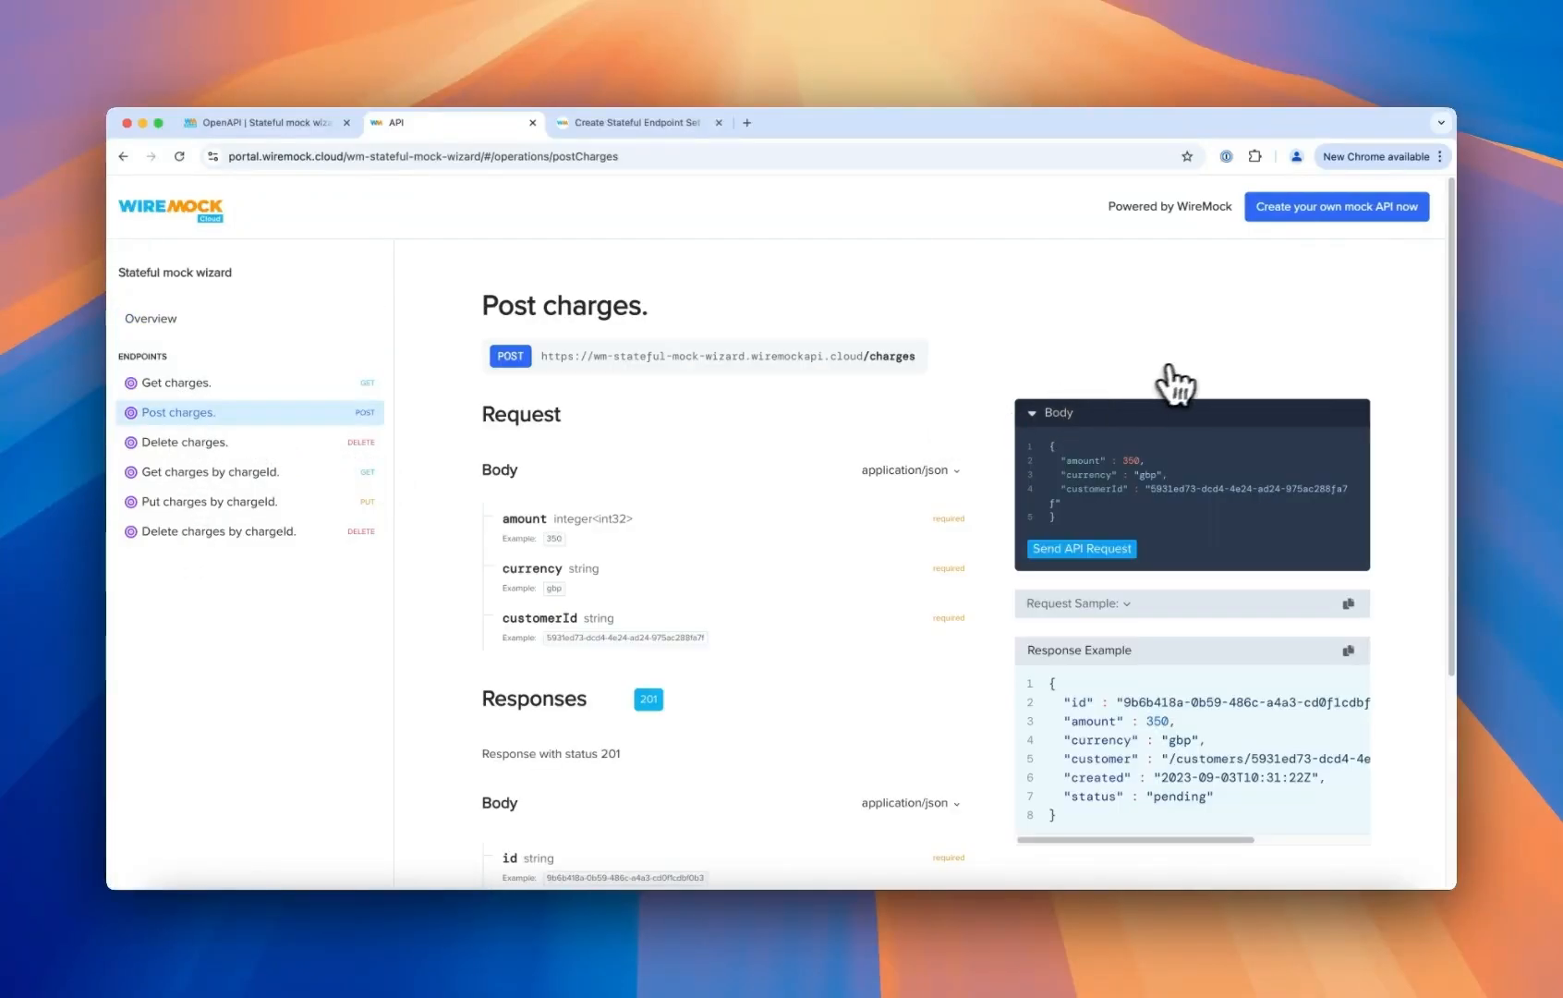
# - Send the example Post charges API request from the documentation portal
pyautogui.scroll(-1, 1183, 377)
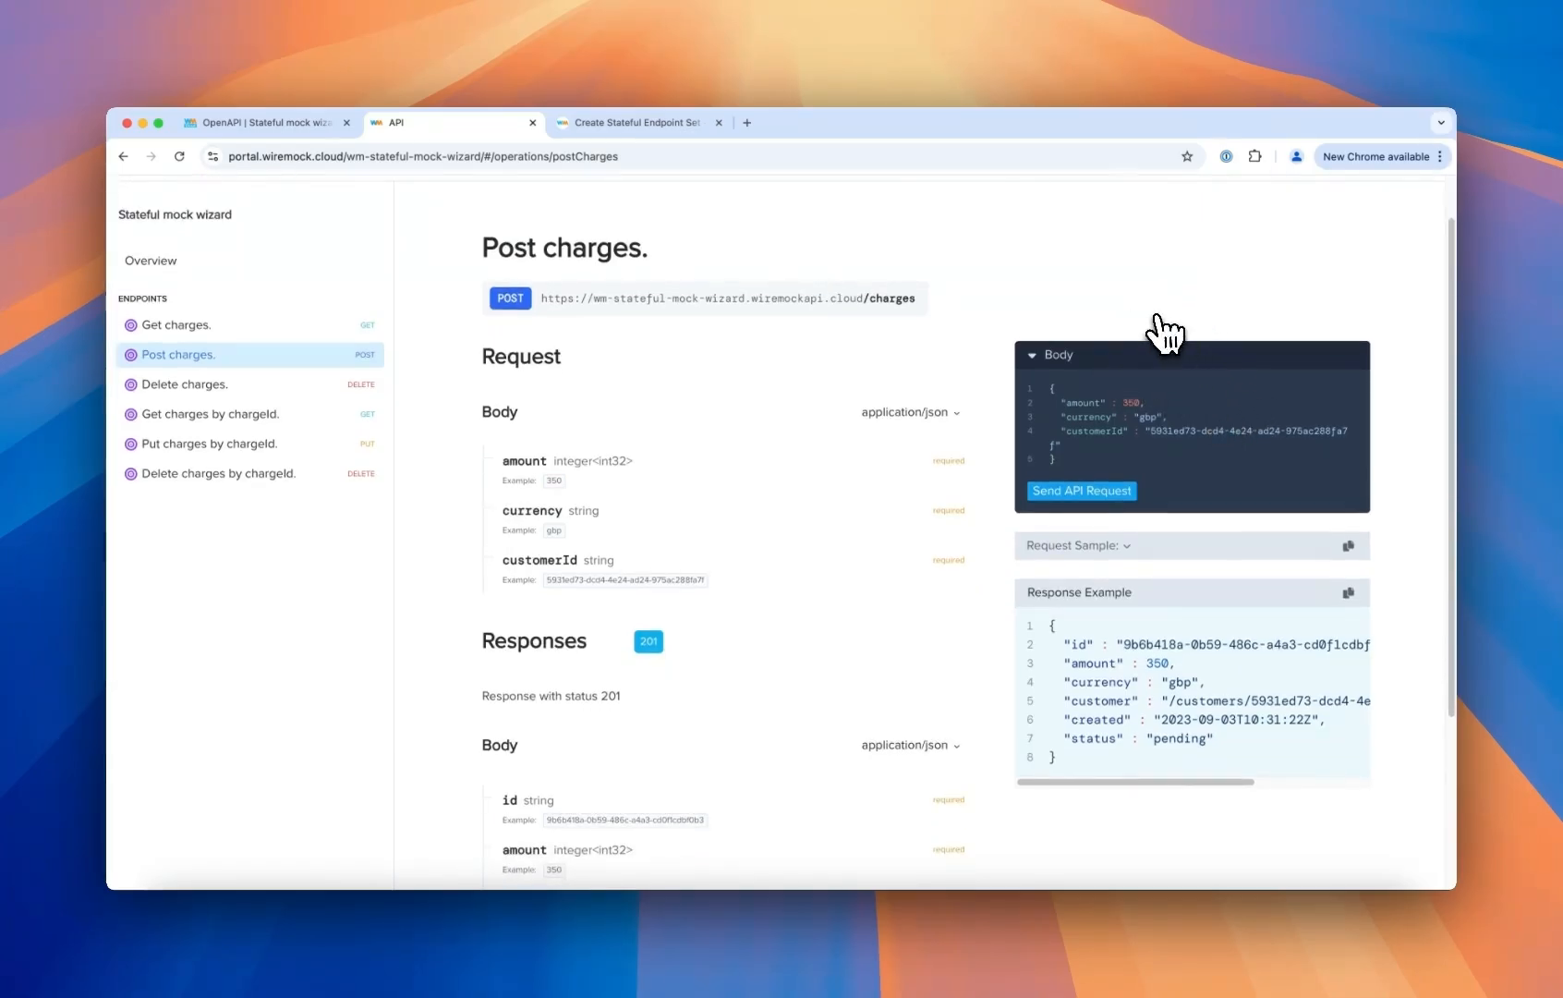
pyautogui.scroll(-2, 1159, 329)
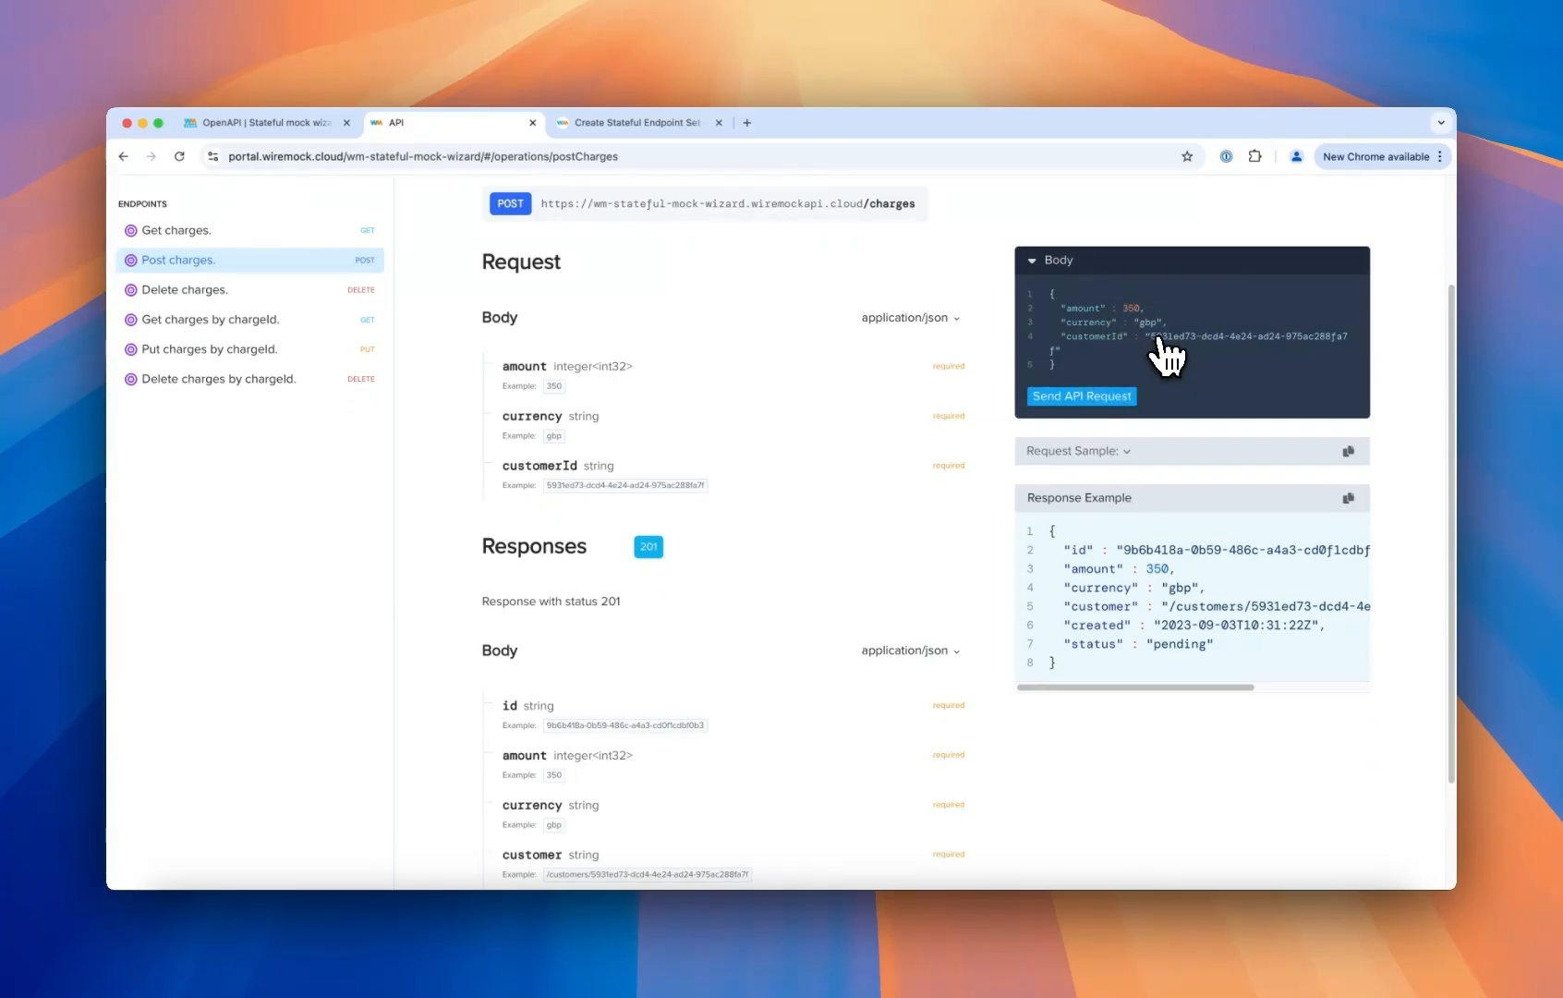
pyautogui.click(1091, 397)
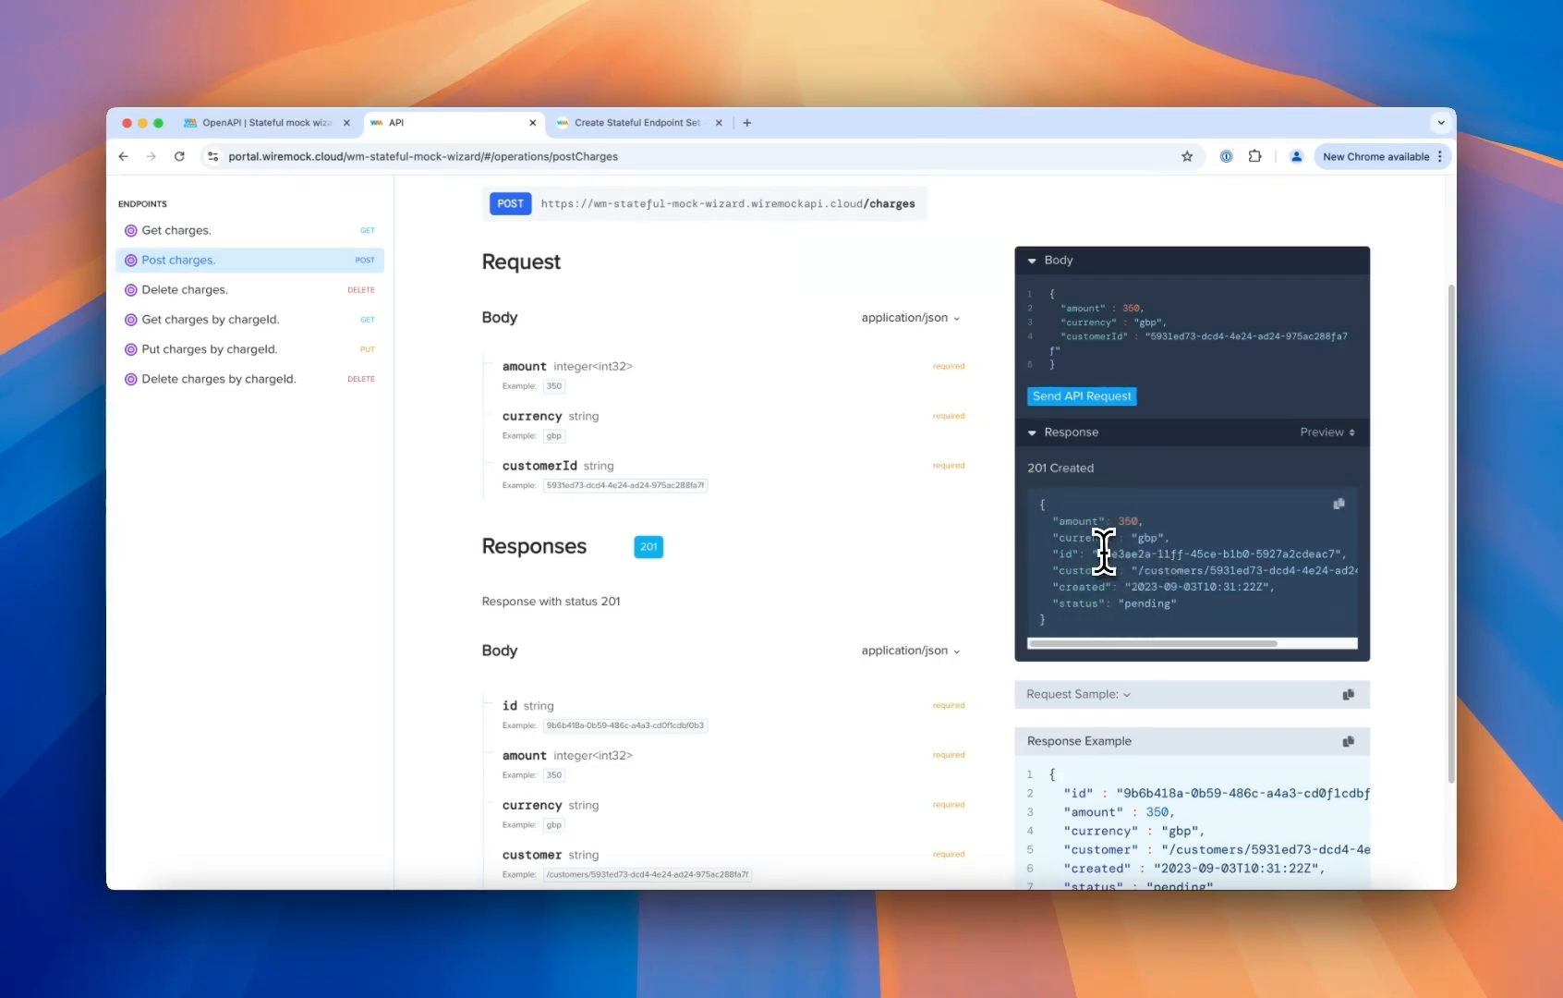
# - Copy the new charge's id from the Post response and send a Get charges by chargeId request with it
pyautogui.moveTo(1098, 553); pyautogui.dragTo(1333, 554)
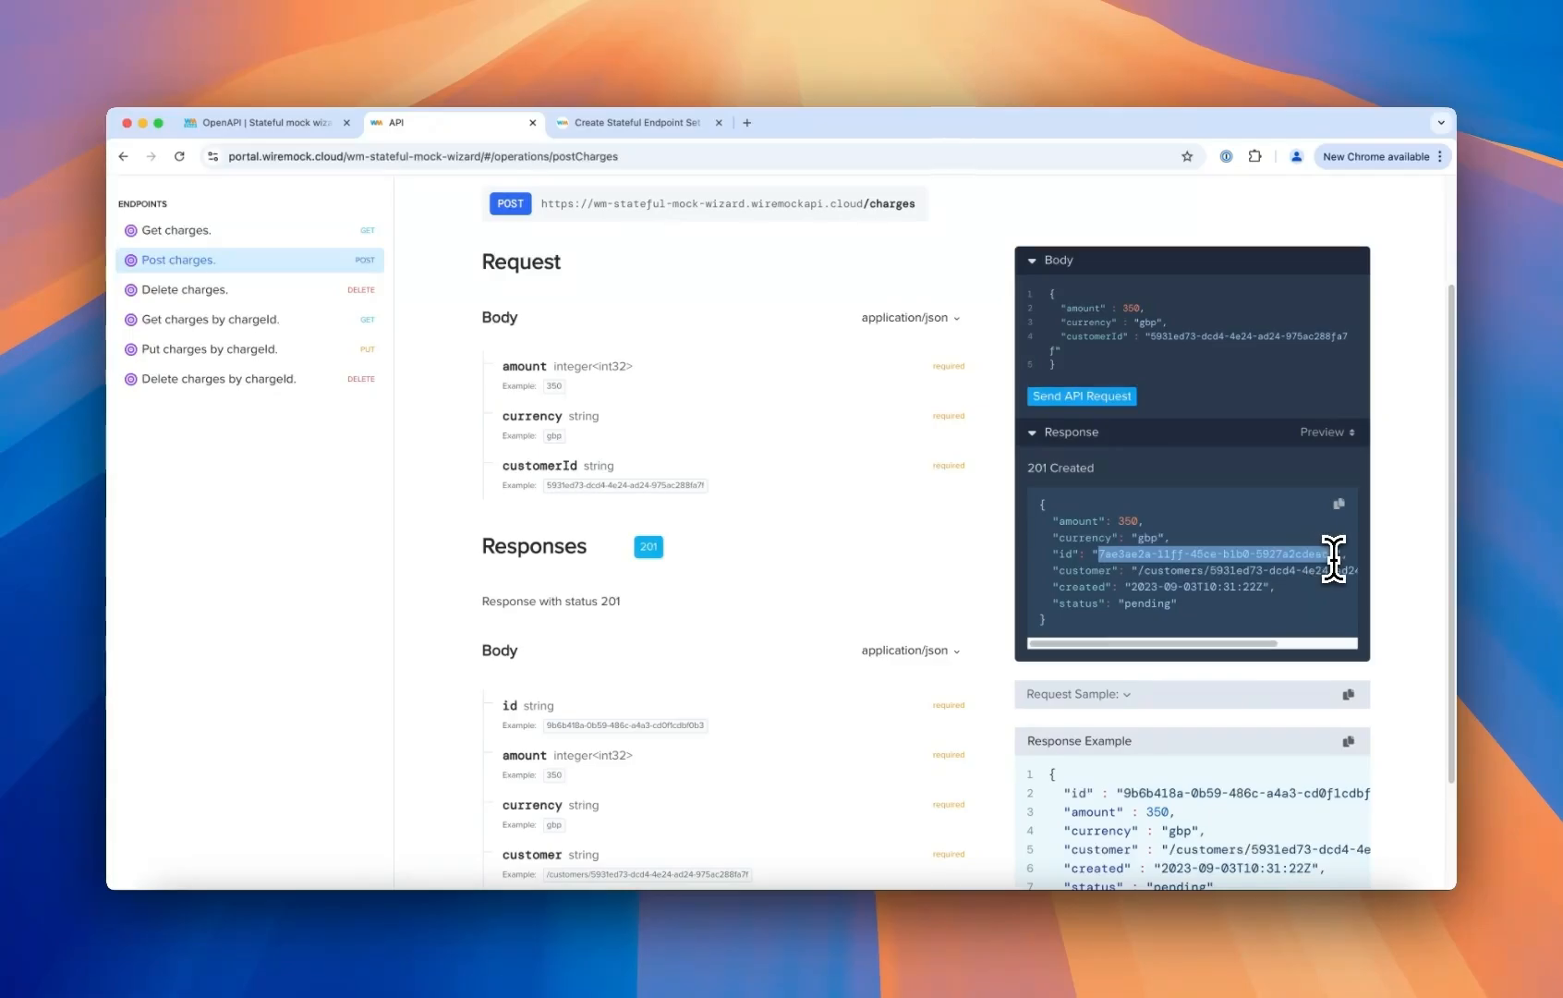
pyautogui.click(247, 231)
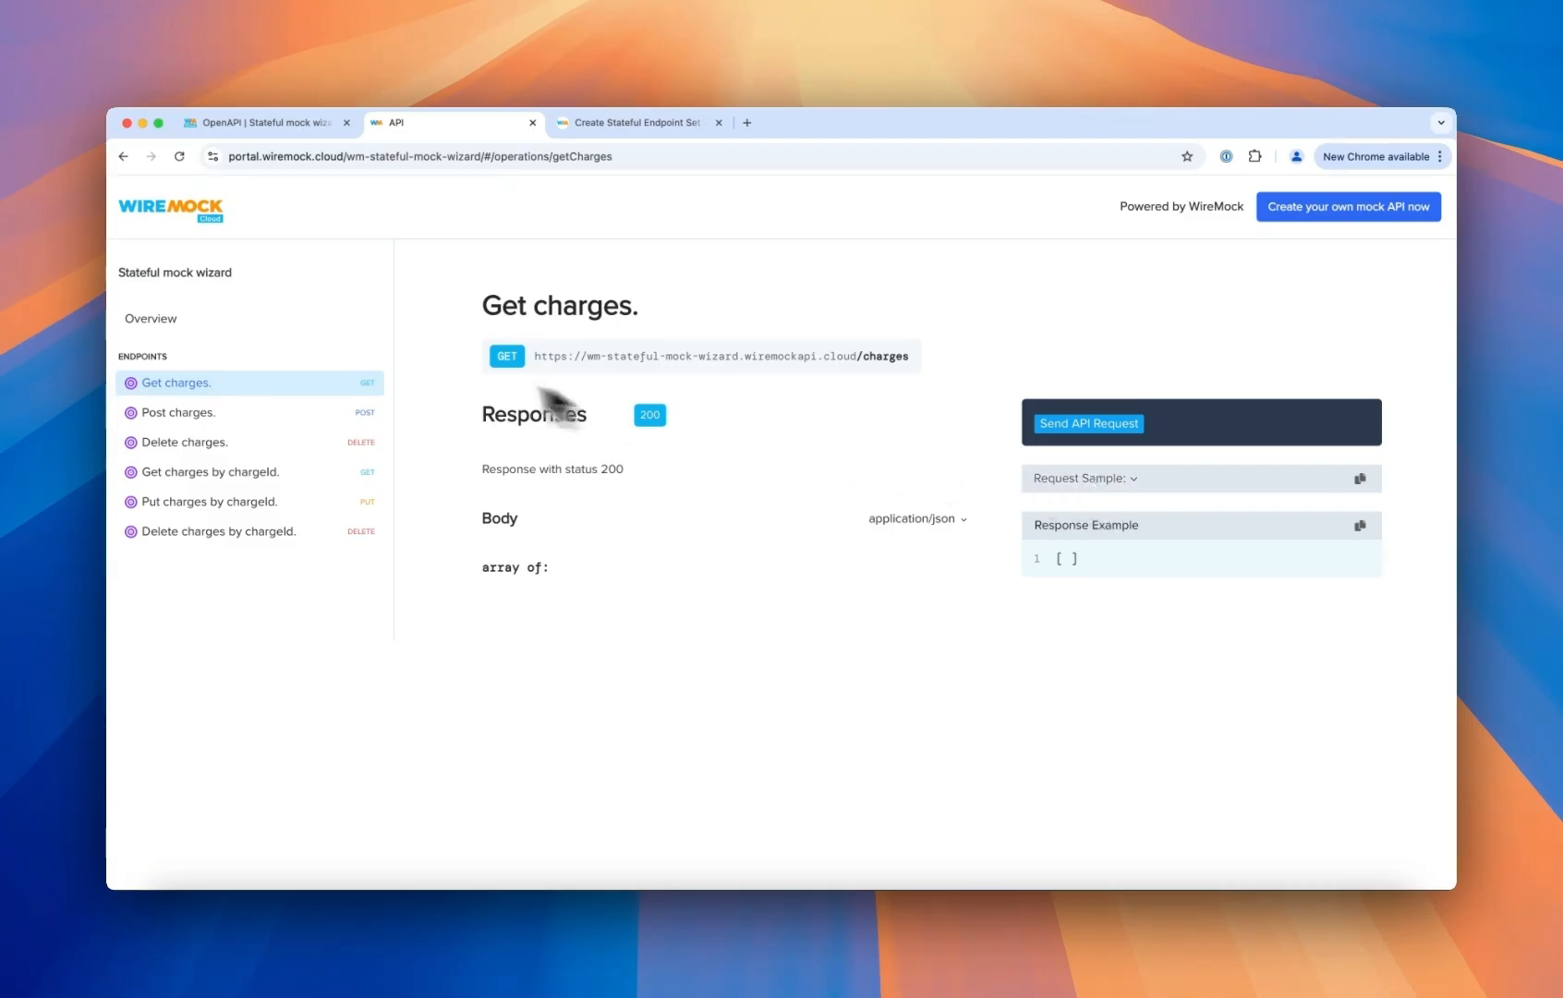
pyautogui.click(194, 473)
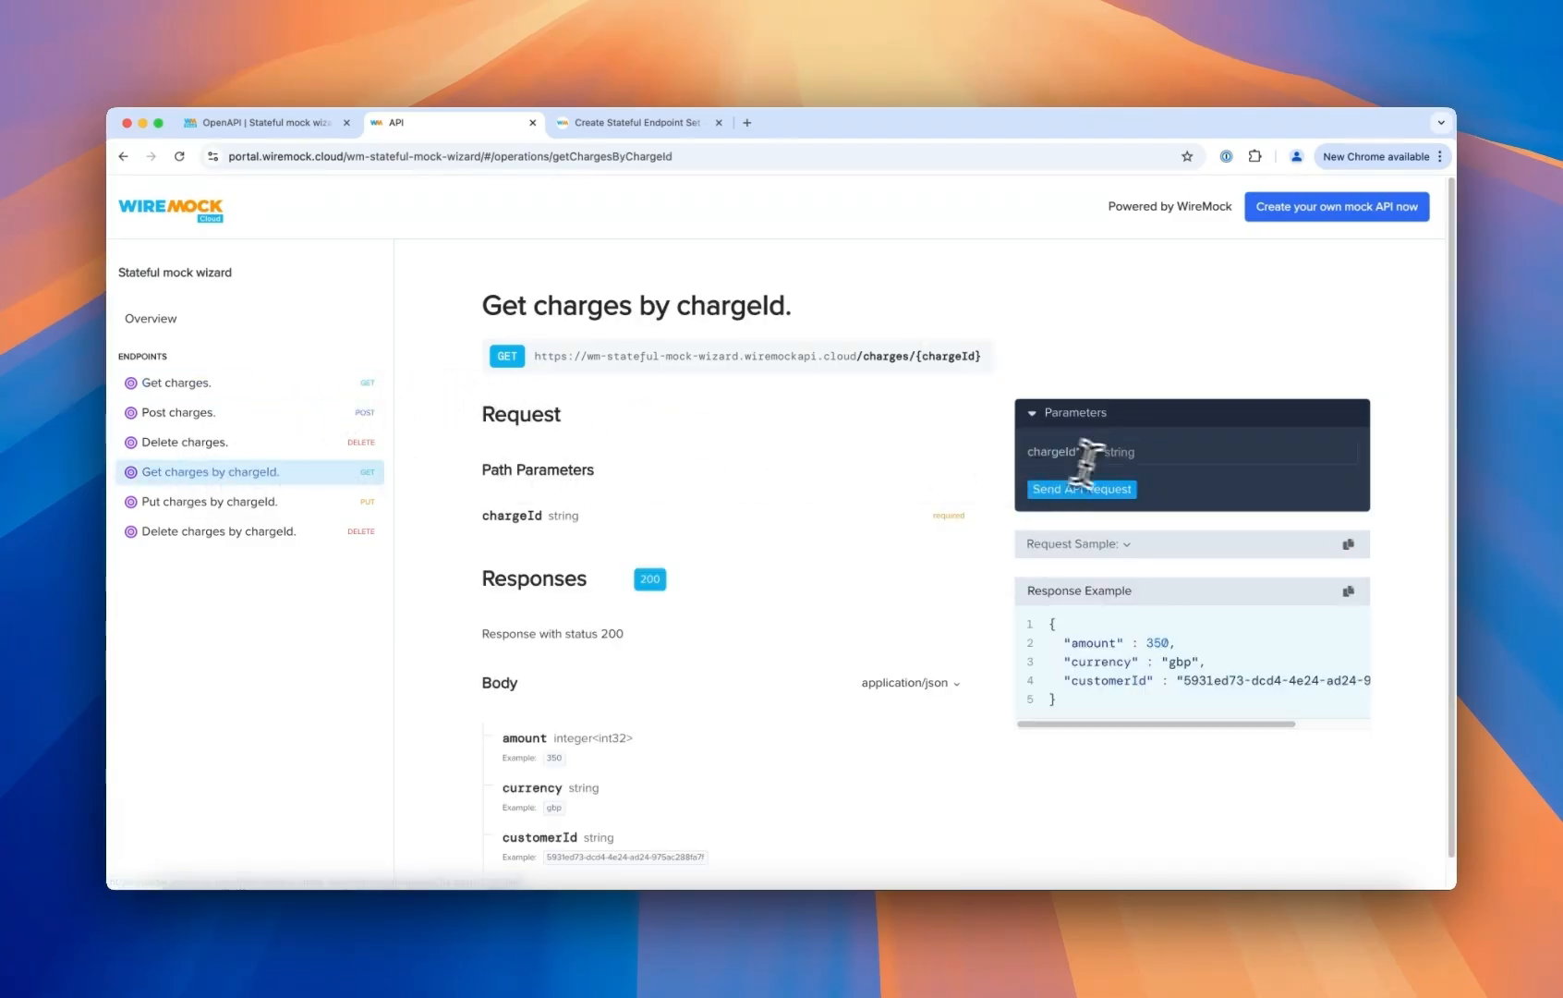
pyautogui.click(1141, 451)
pyautogui.write('7ae3ae2a-11ff-45ce-b1b0-5927a2cdeac7')
pyautogui.click(1086, 491)
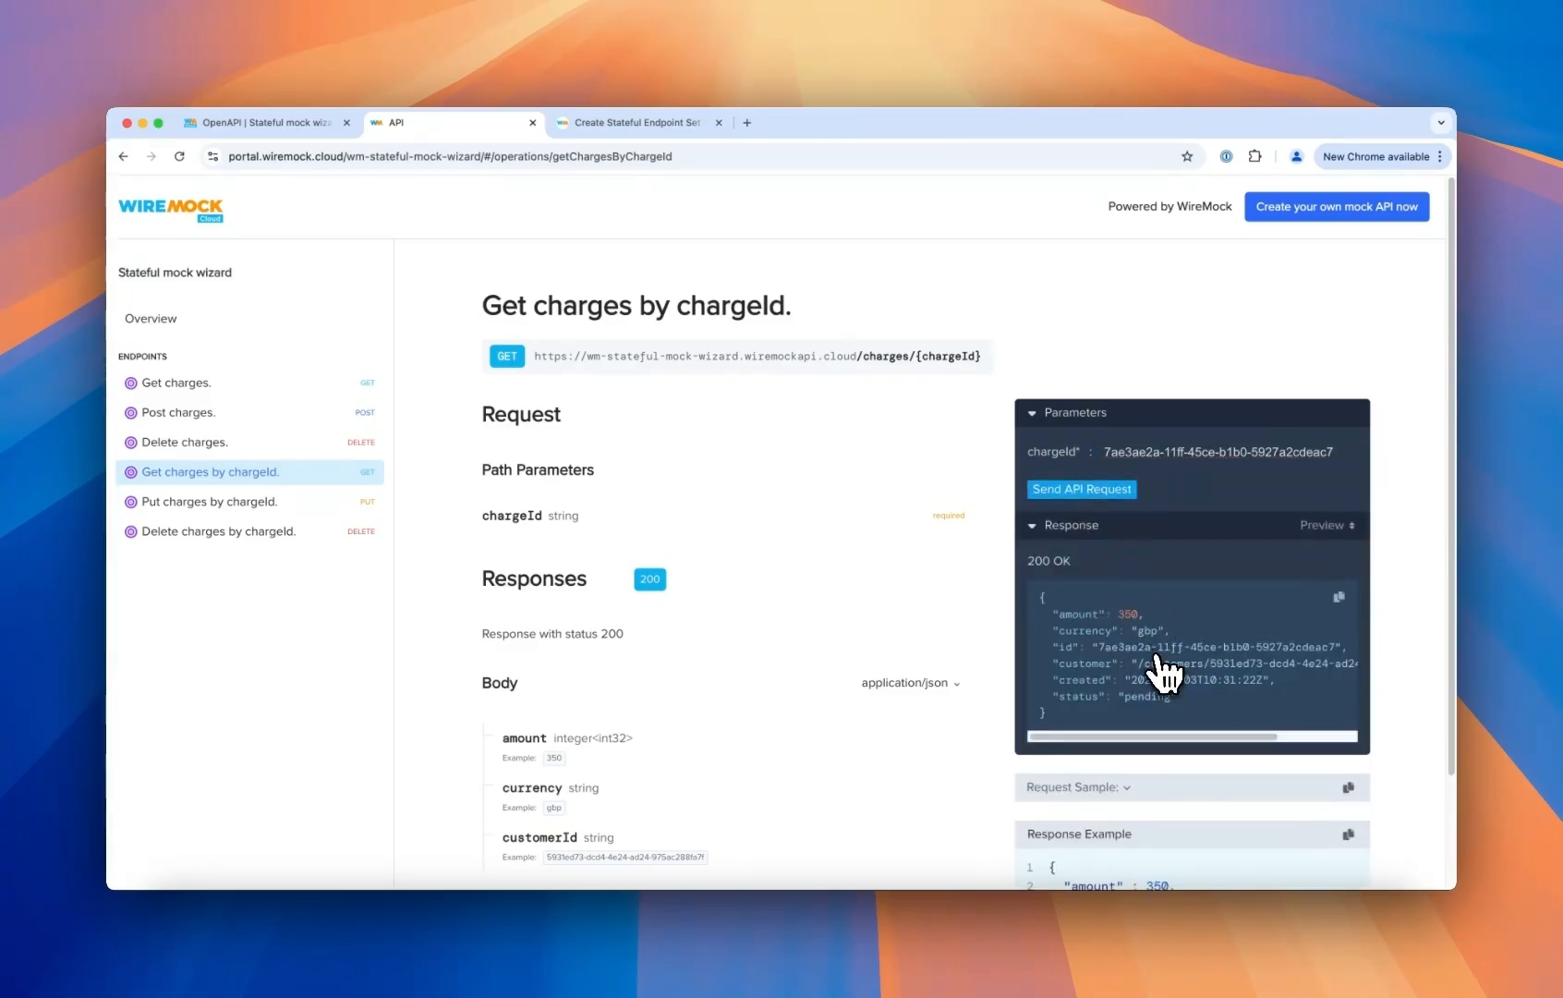
# - Send a Get charges request to list all stored charges
pyautogui.click(218, 386)
pyautogui.click(1062, 424)
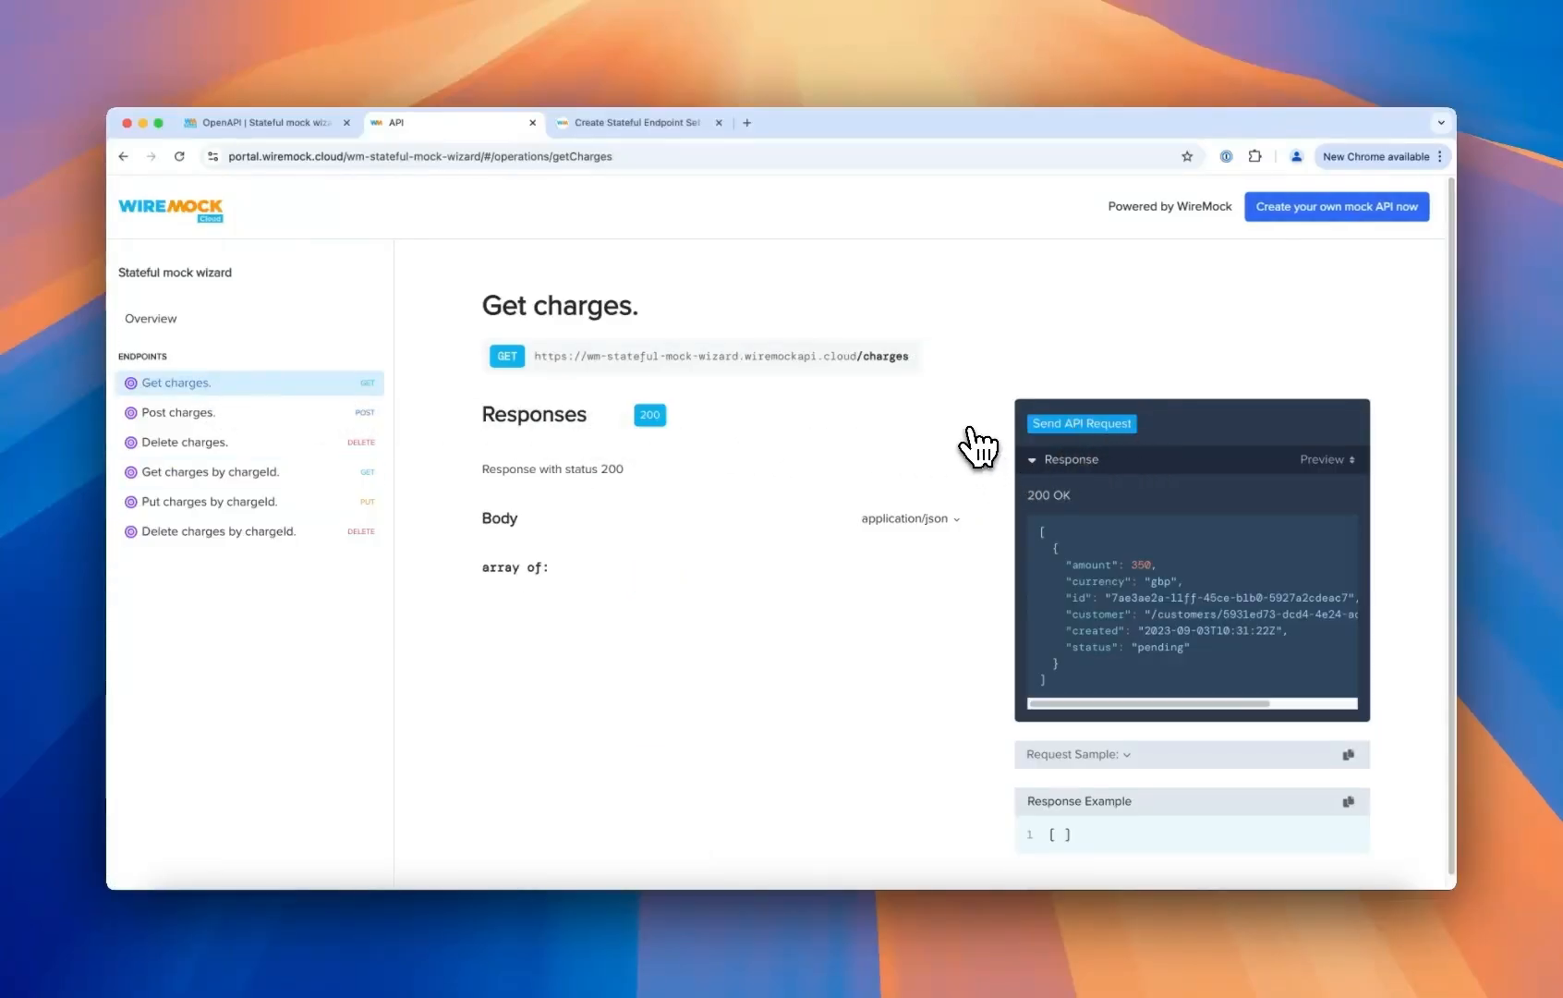
pyautogui.scroll(-1, 1151, 496)
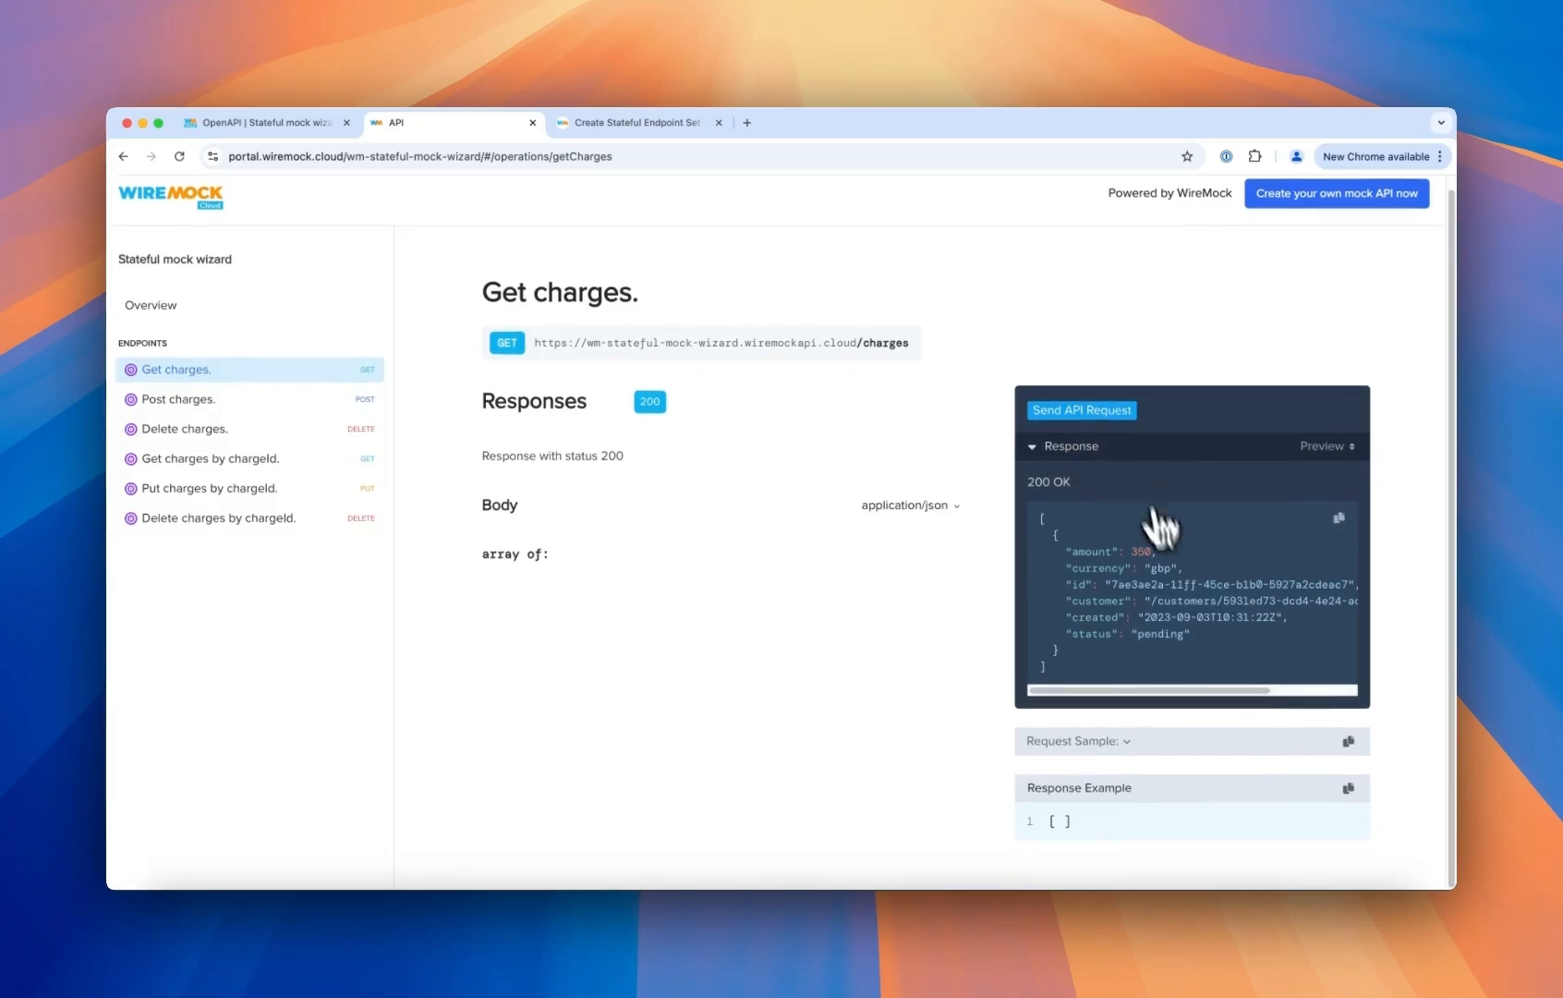
# - Send another Post charges request with amount 200 and currency usd
pyautogui.click(215, 399)
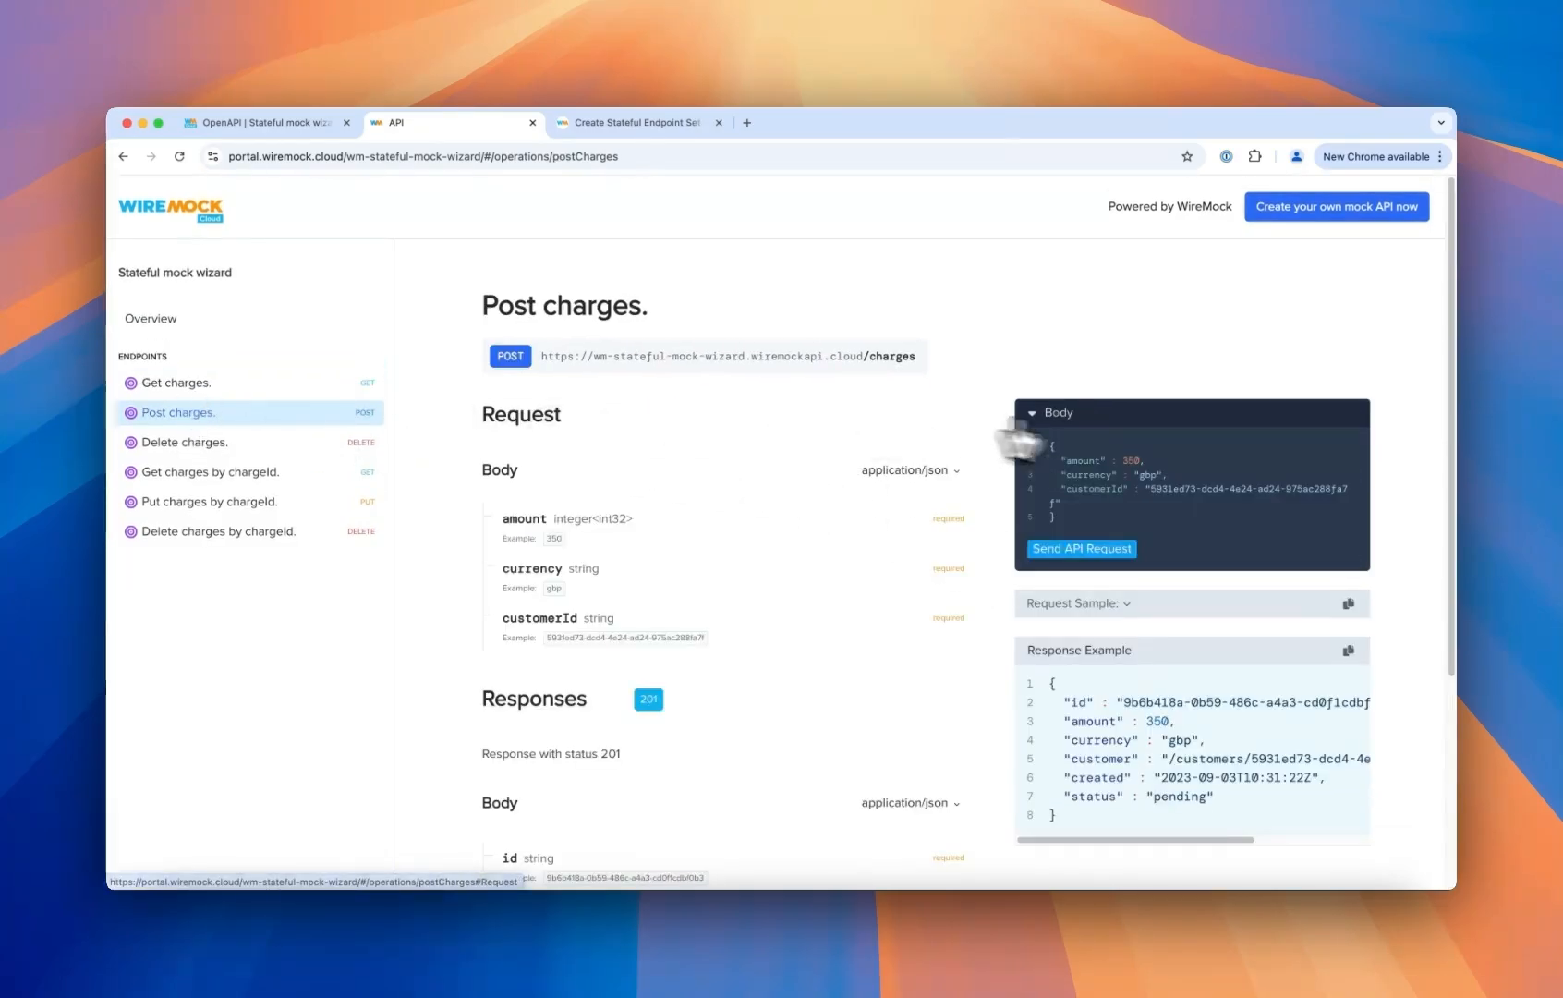
pyautogui.doubleClick(1142, 460)
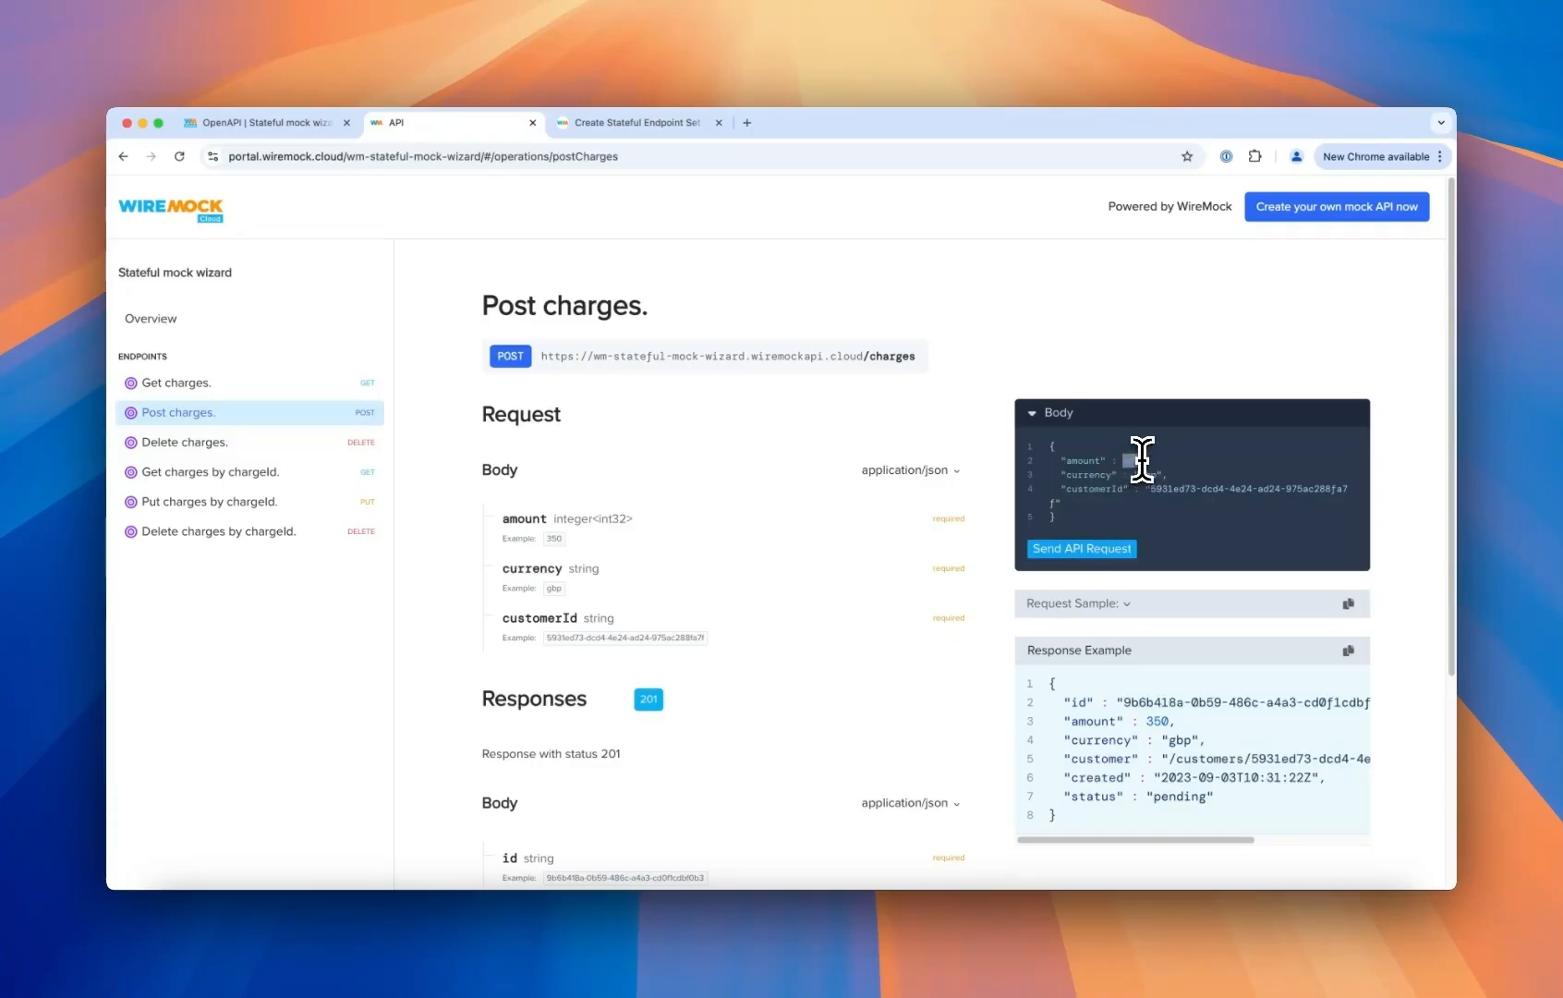
pyautogui.write('200')
pyautogui.doubleClick(1150, 476)
pyautogui.write('usd')
pyautogui.click(1085, 555)
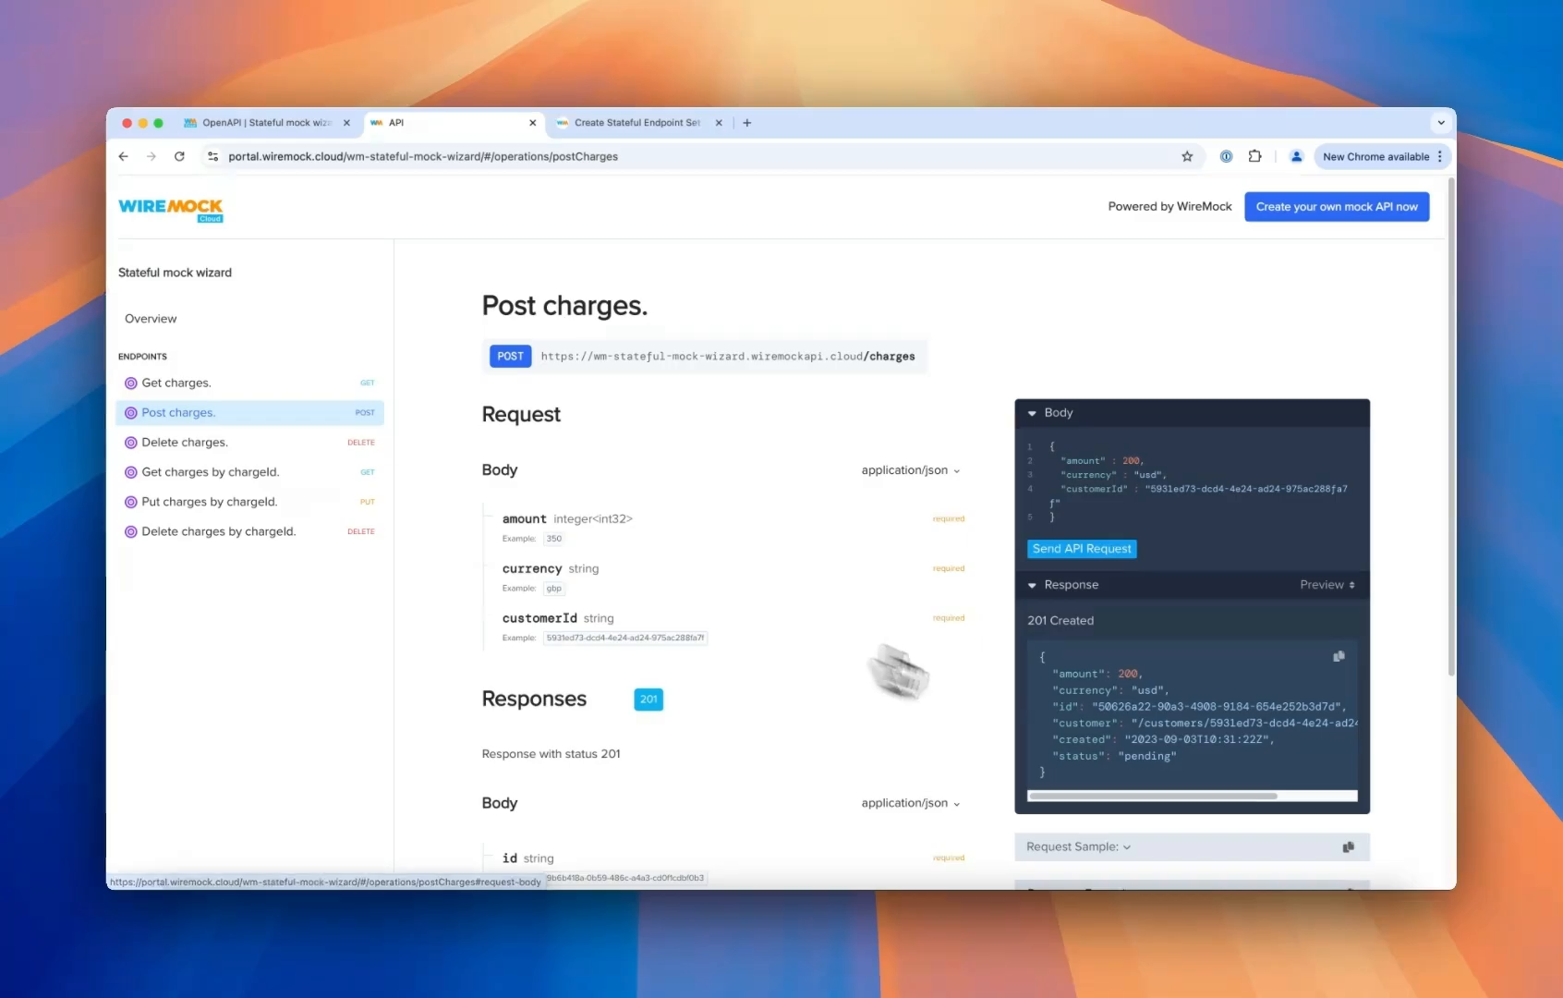
# - Send a Get charges request again to list both stored charges
pyautogui.click(277, 386)
pyautogui.click(1090, 423)
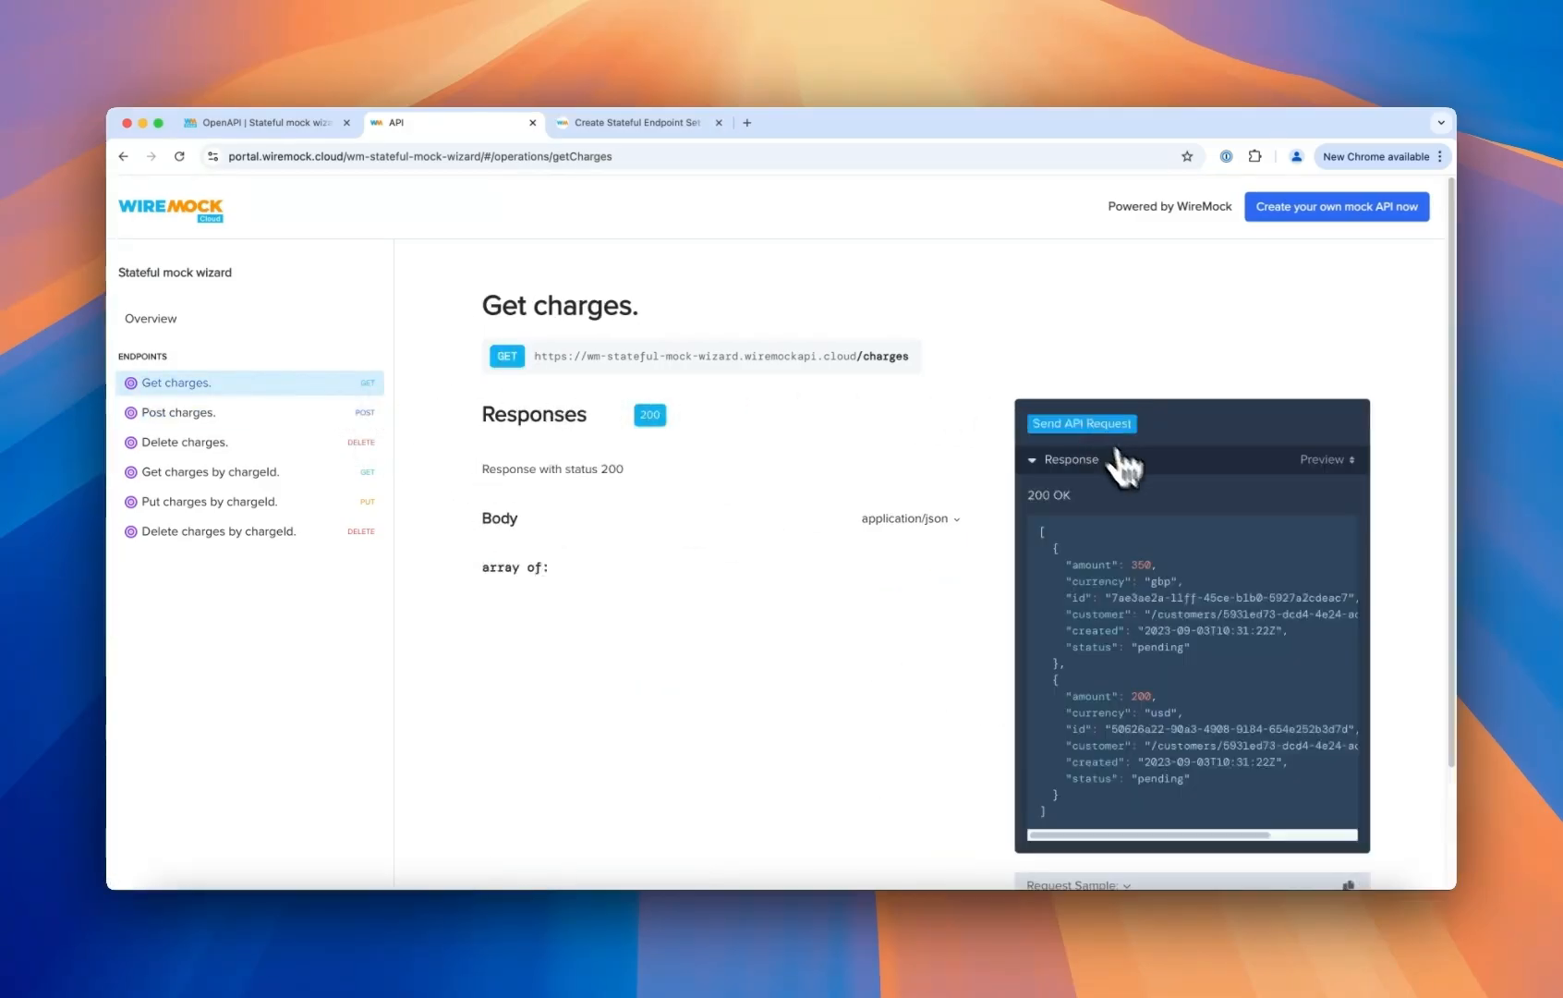
pyautogui.scroll(-2, 1274, 573)
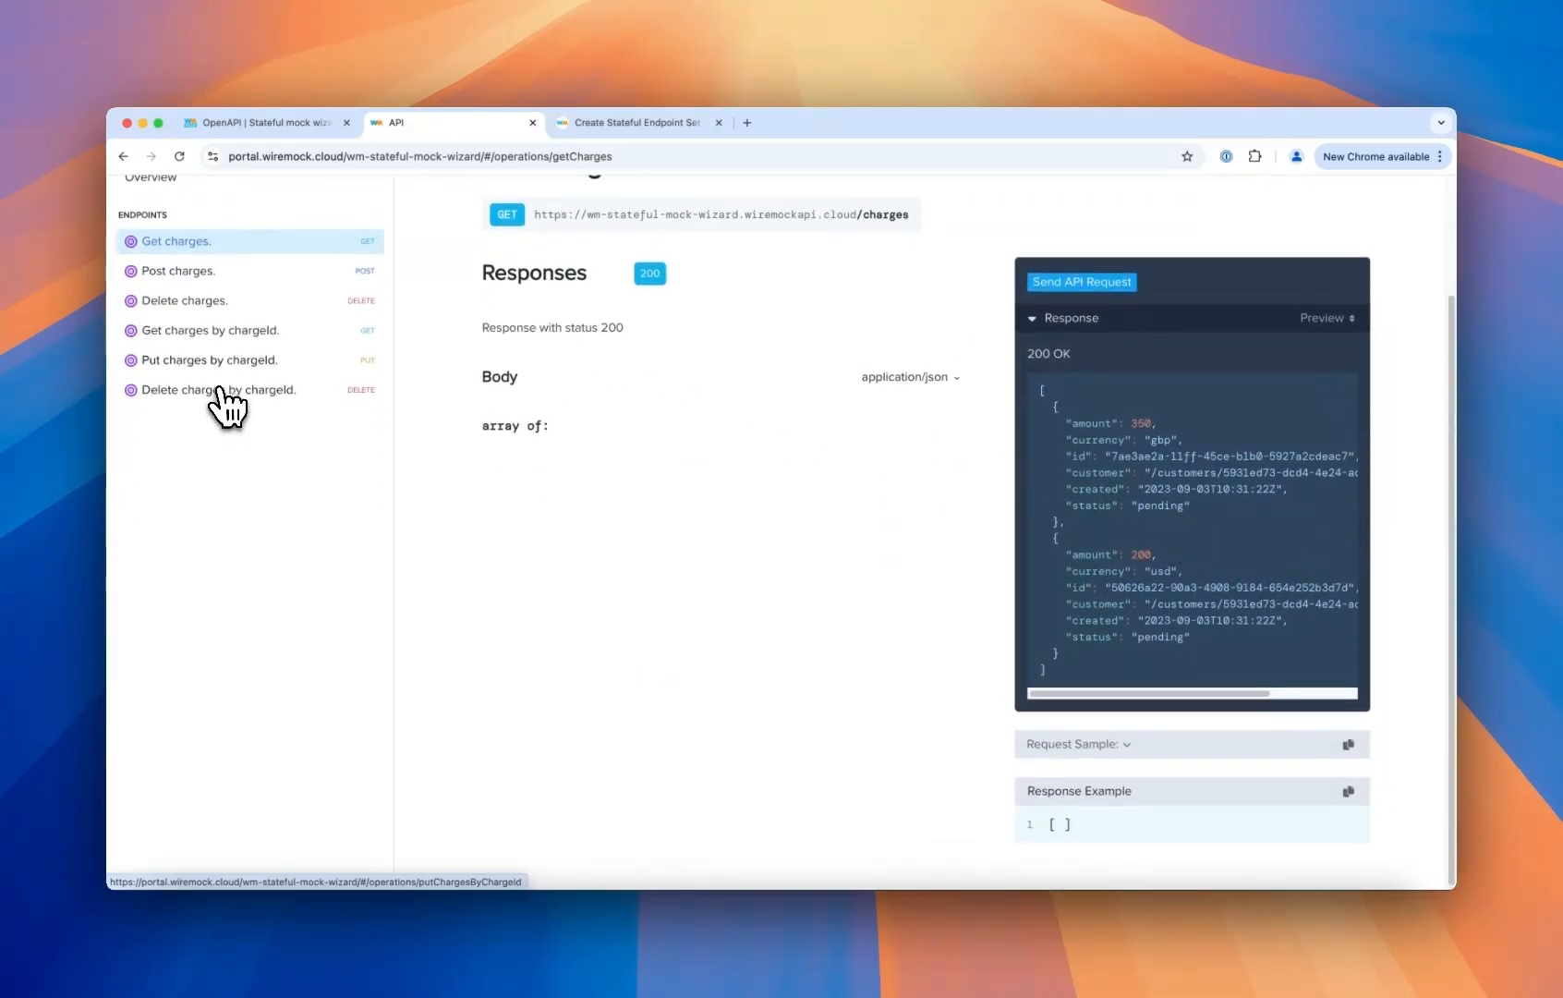
# - Send a Delete charges request to remove all charges
pyautogui.click(206, 300)
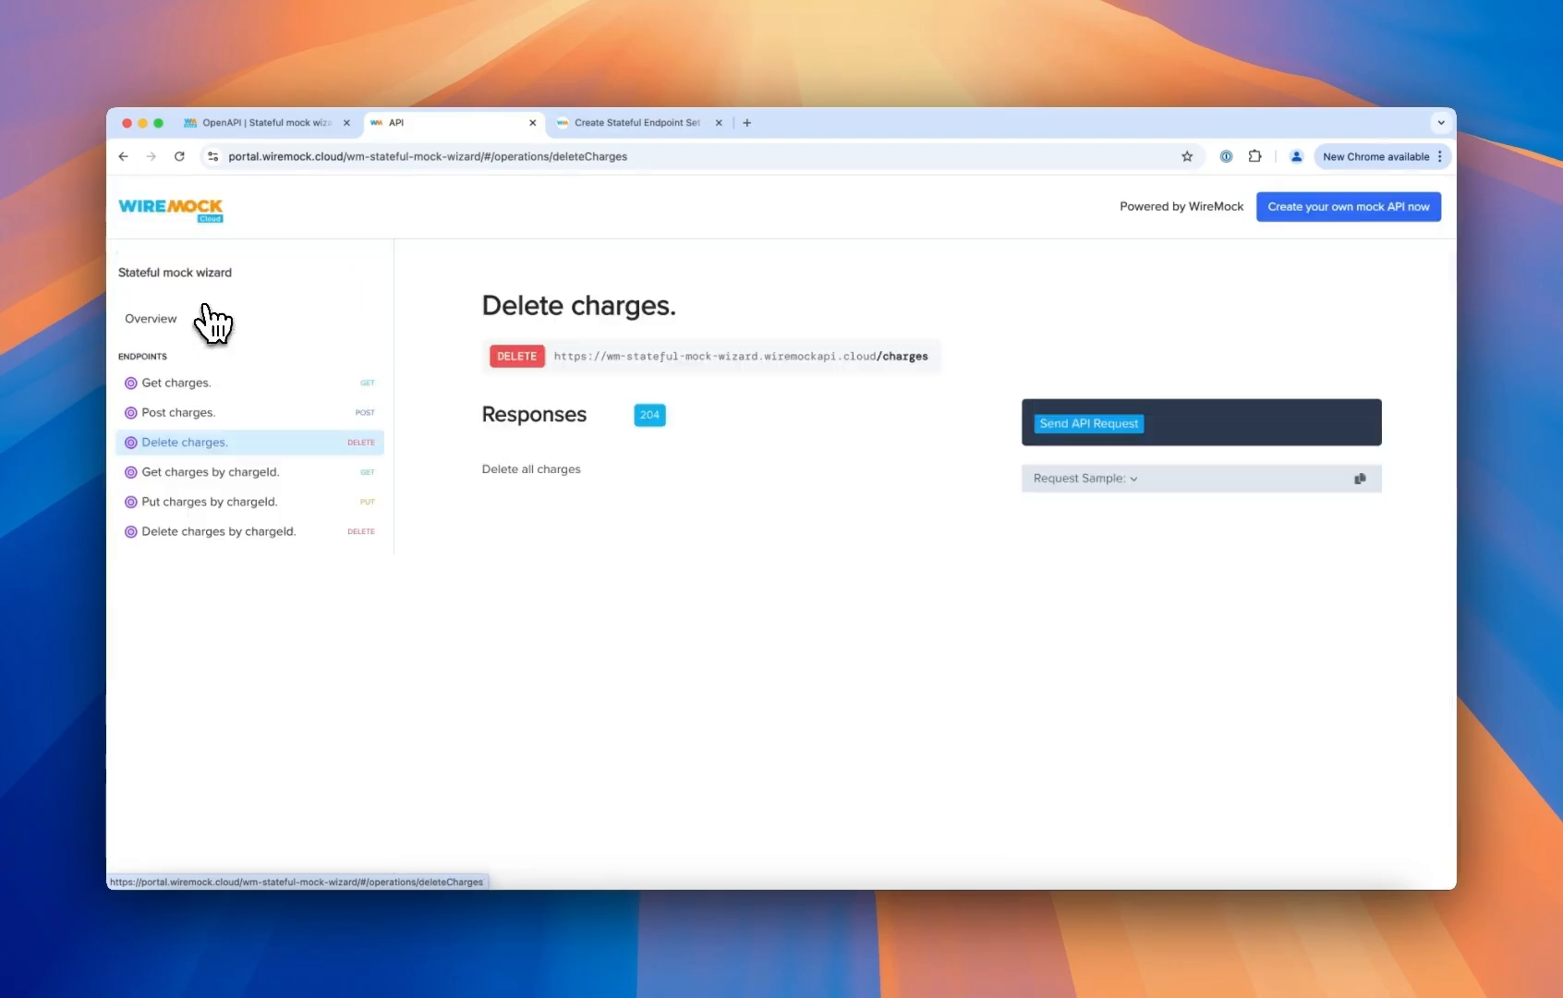
pyautogui.click(1099, 426)
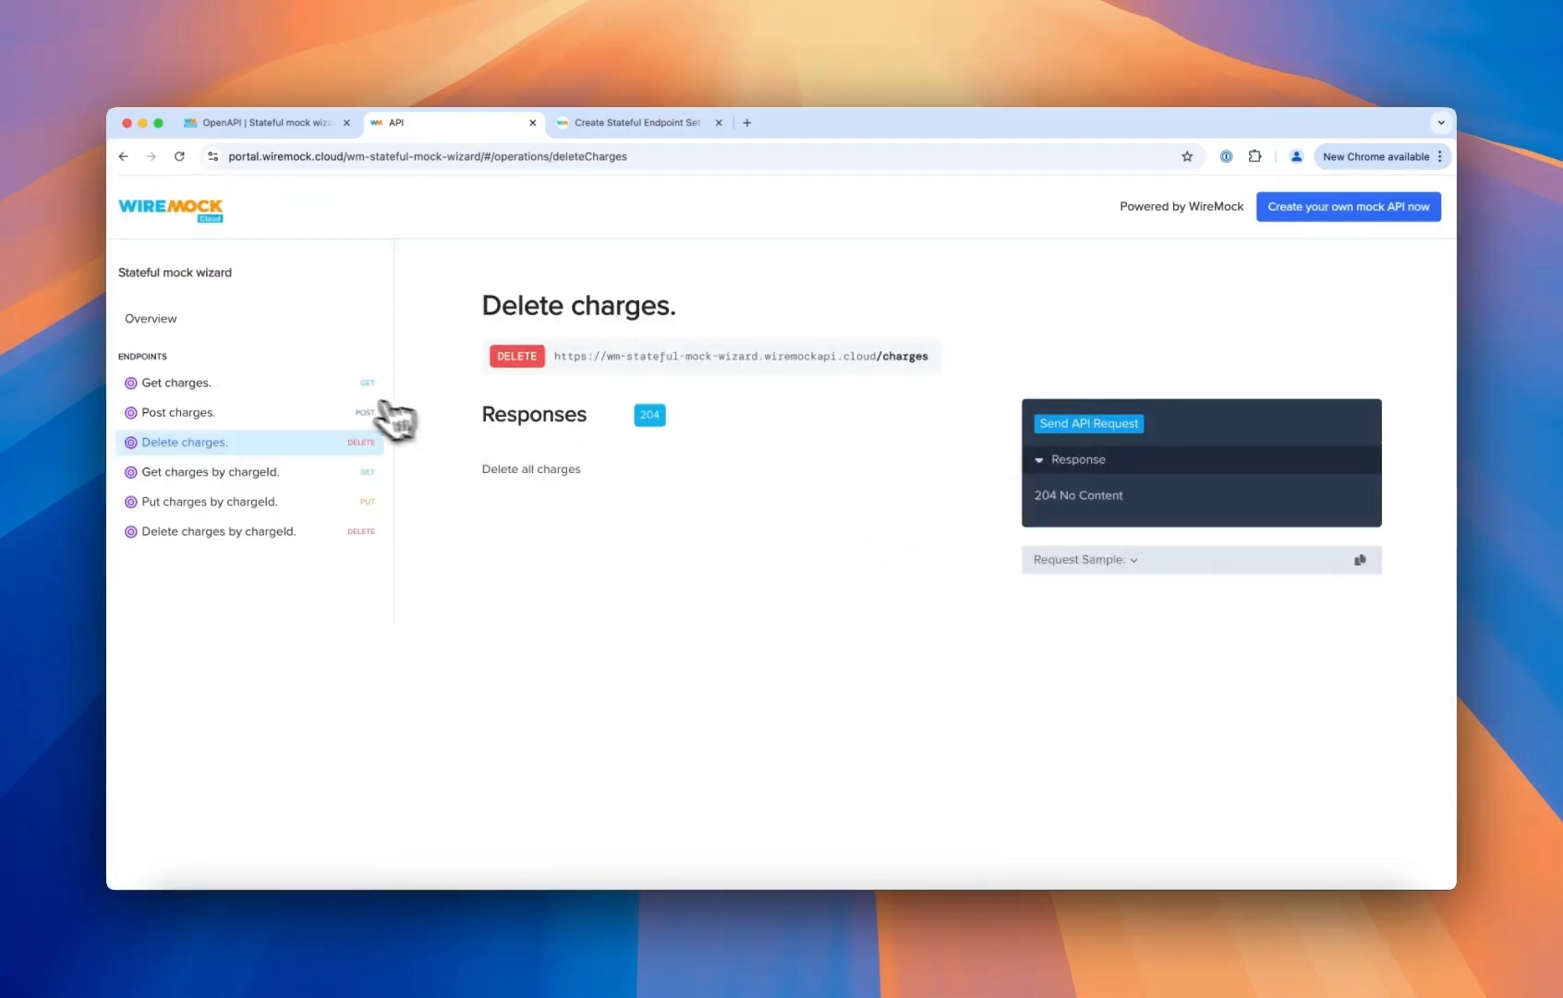
# - Send a Get charges request to check the charge list after deletion
pyautogui.click(231, 384)
pyautogui.click(1099, 425)
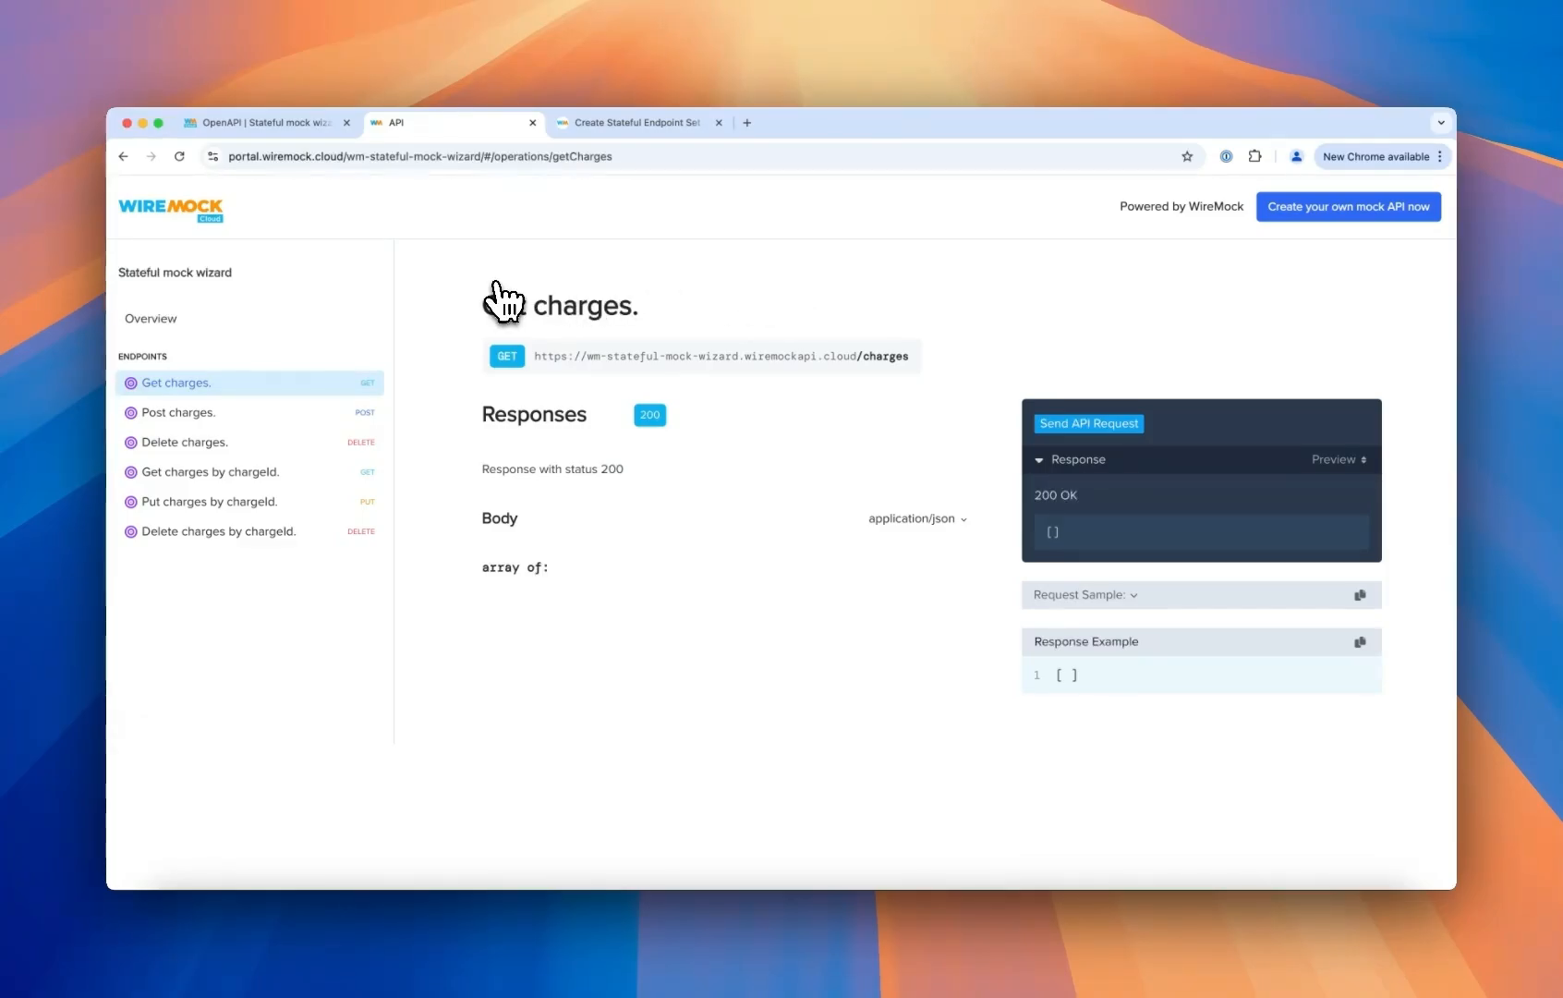
# - Return to the mock API's stubs and review the Not found stub's state matching settings
pyautogui.click(297, 123)
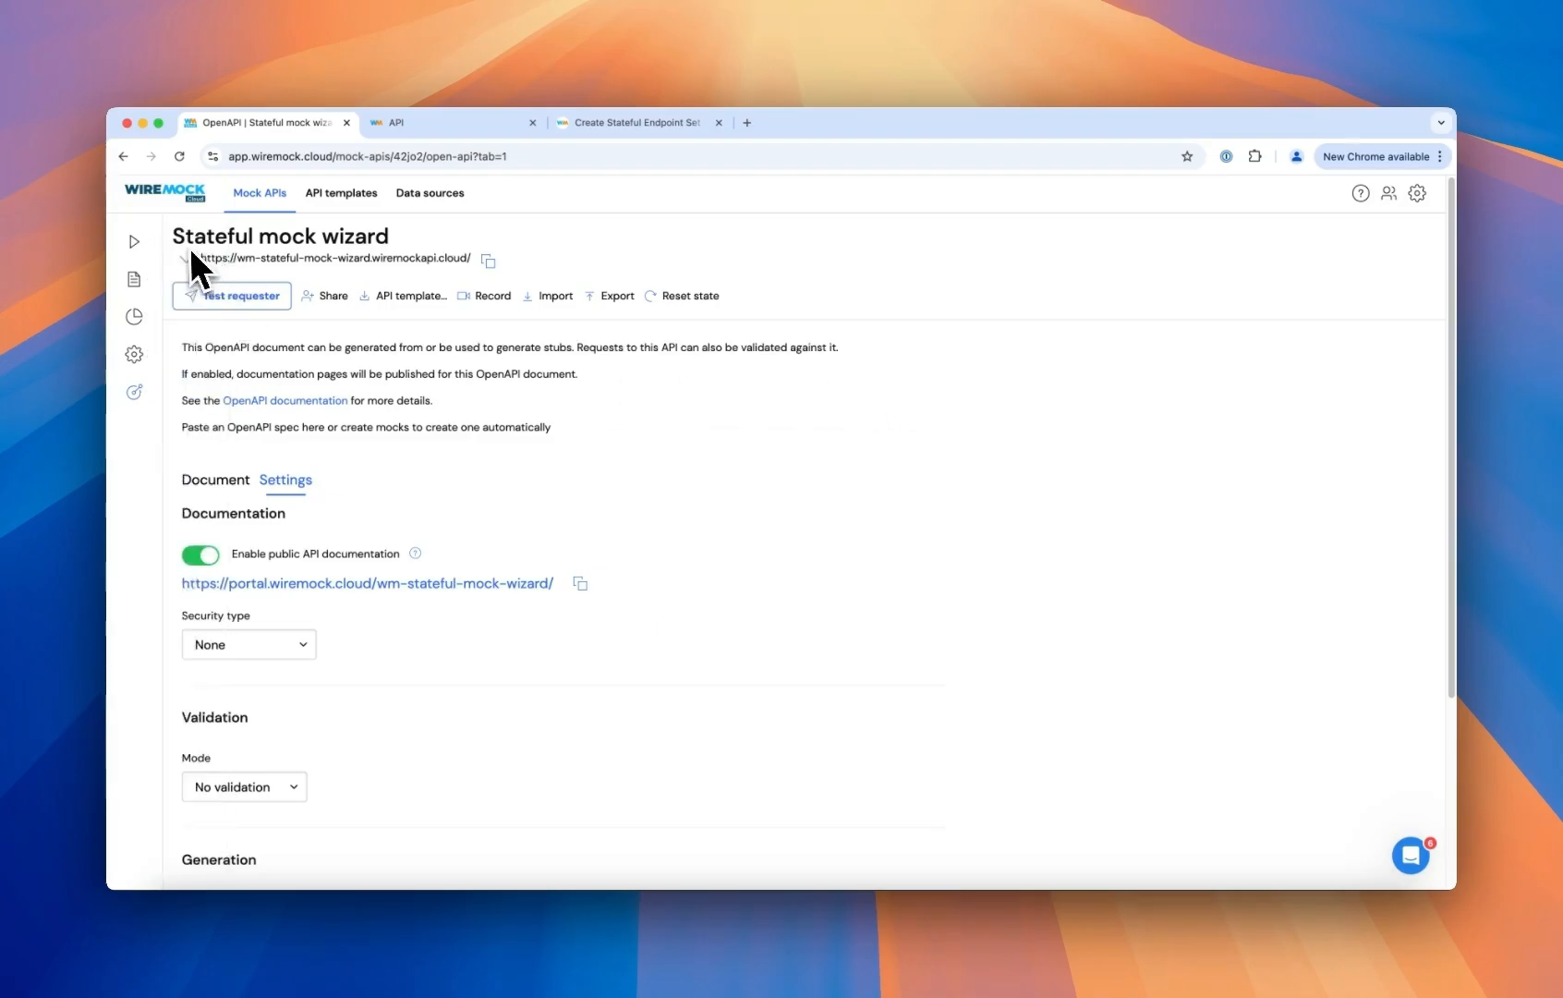
pyautogui.click(158, 246)
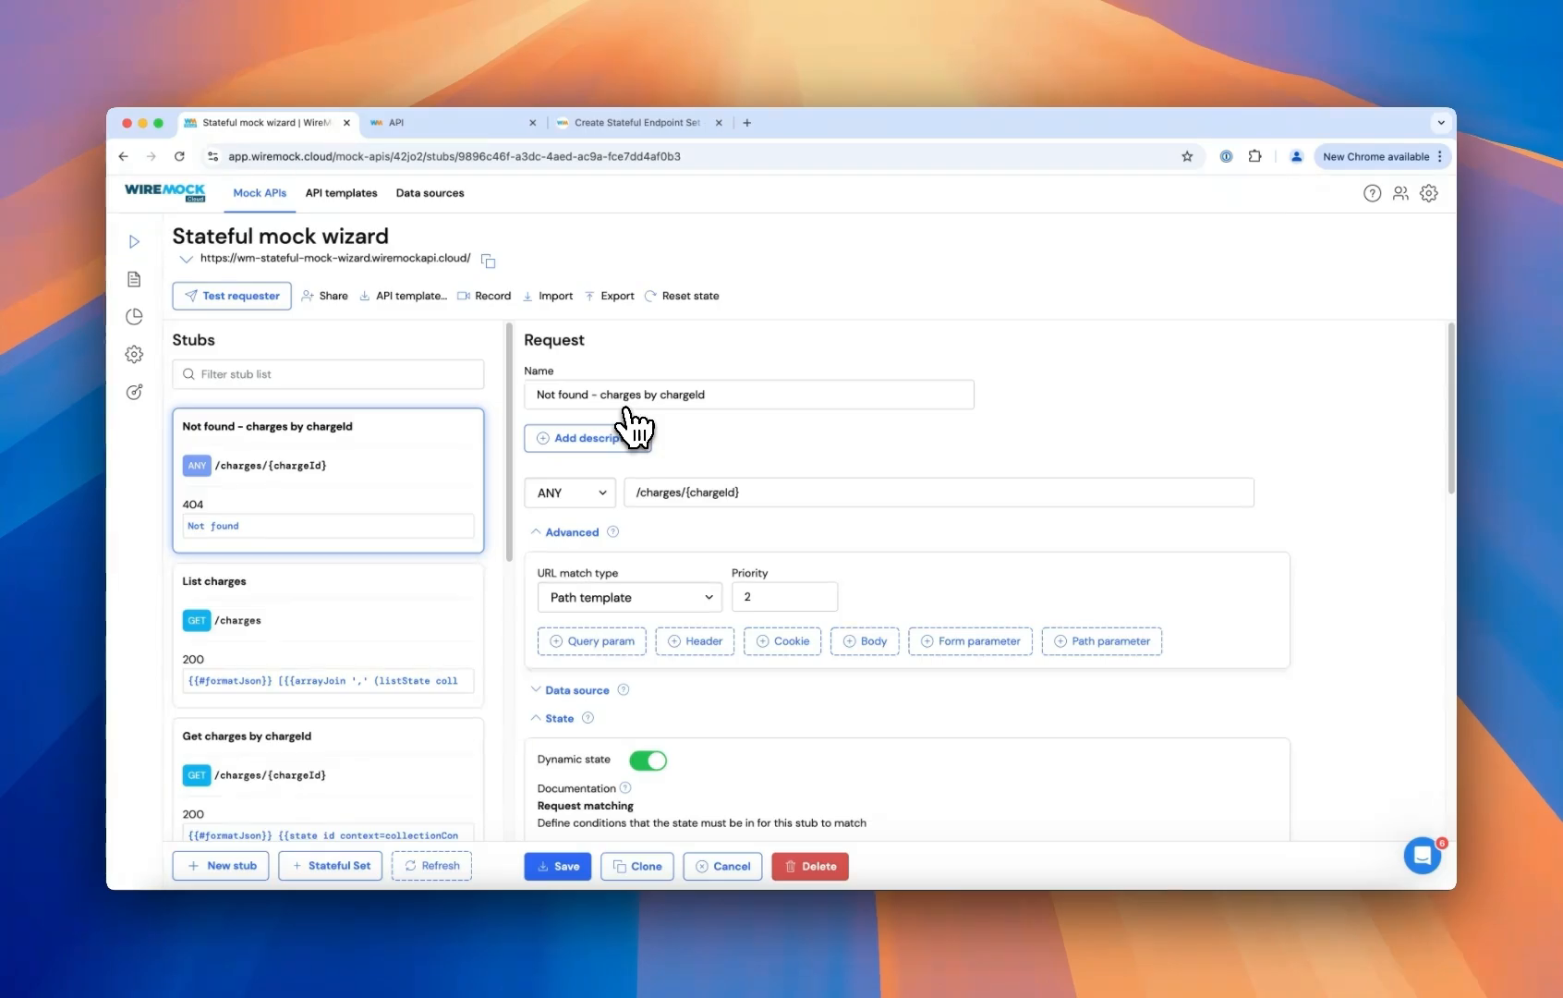
pyautogui.scroll(-5, 836, 409)
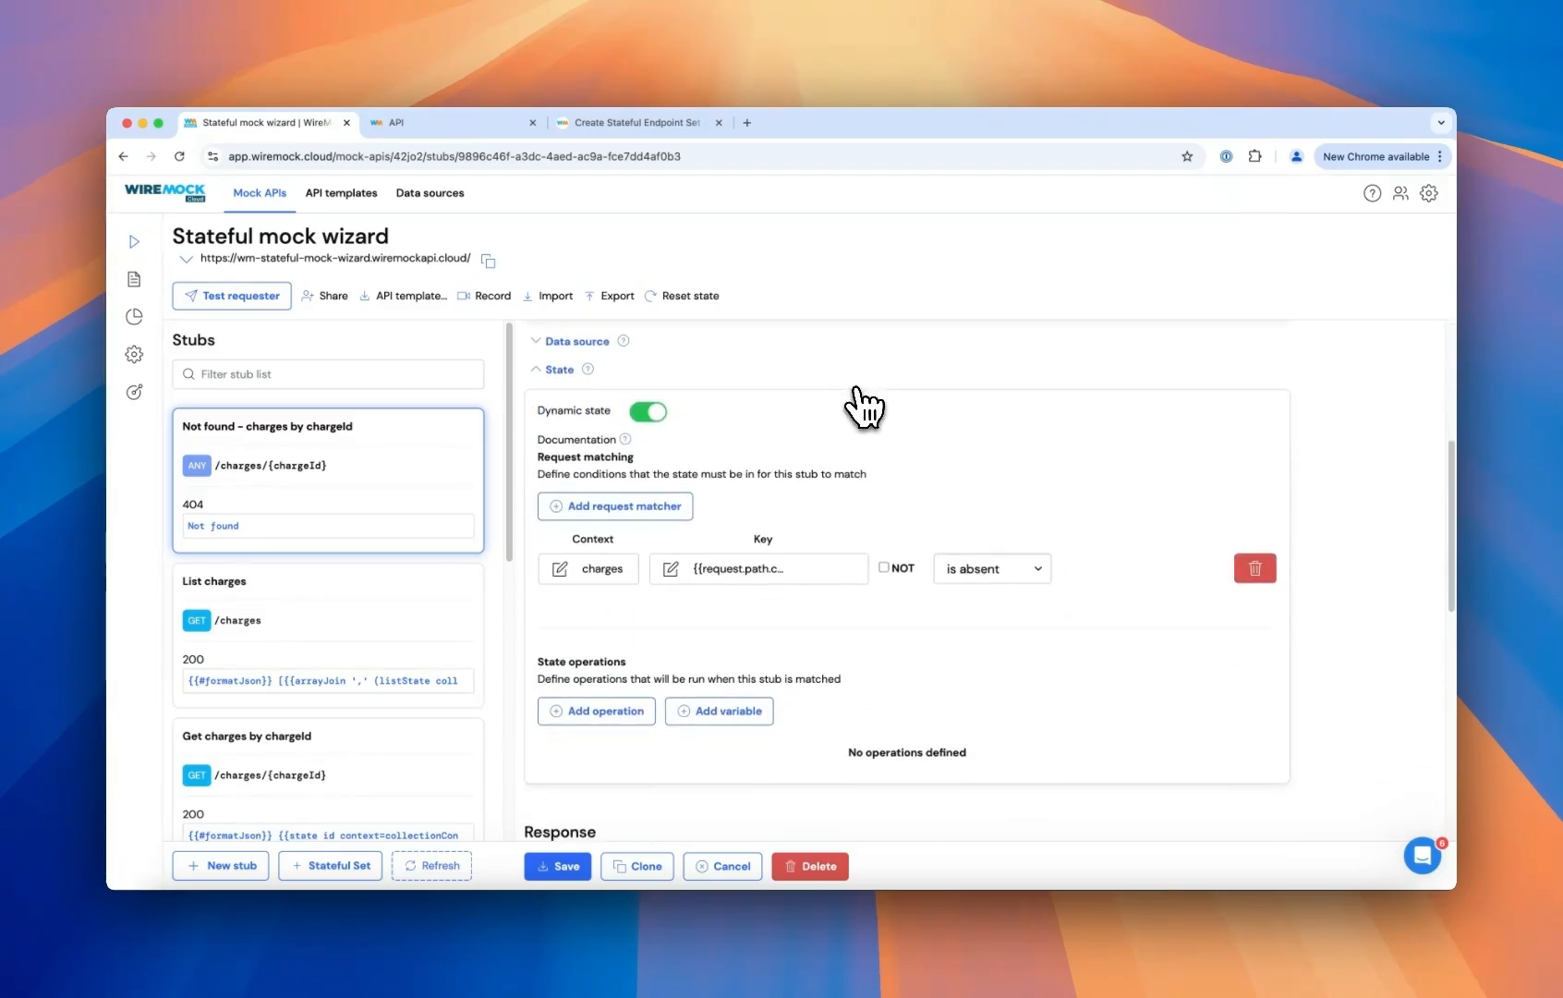
pyautogui.scroll(-5, 425, 592)
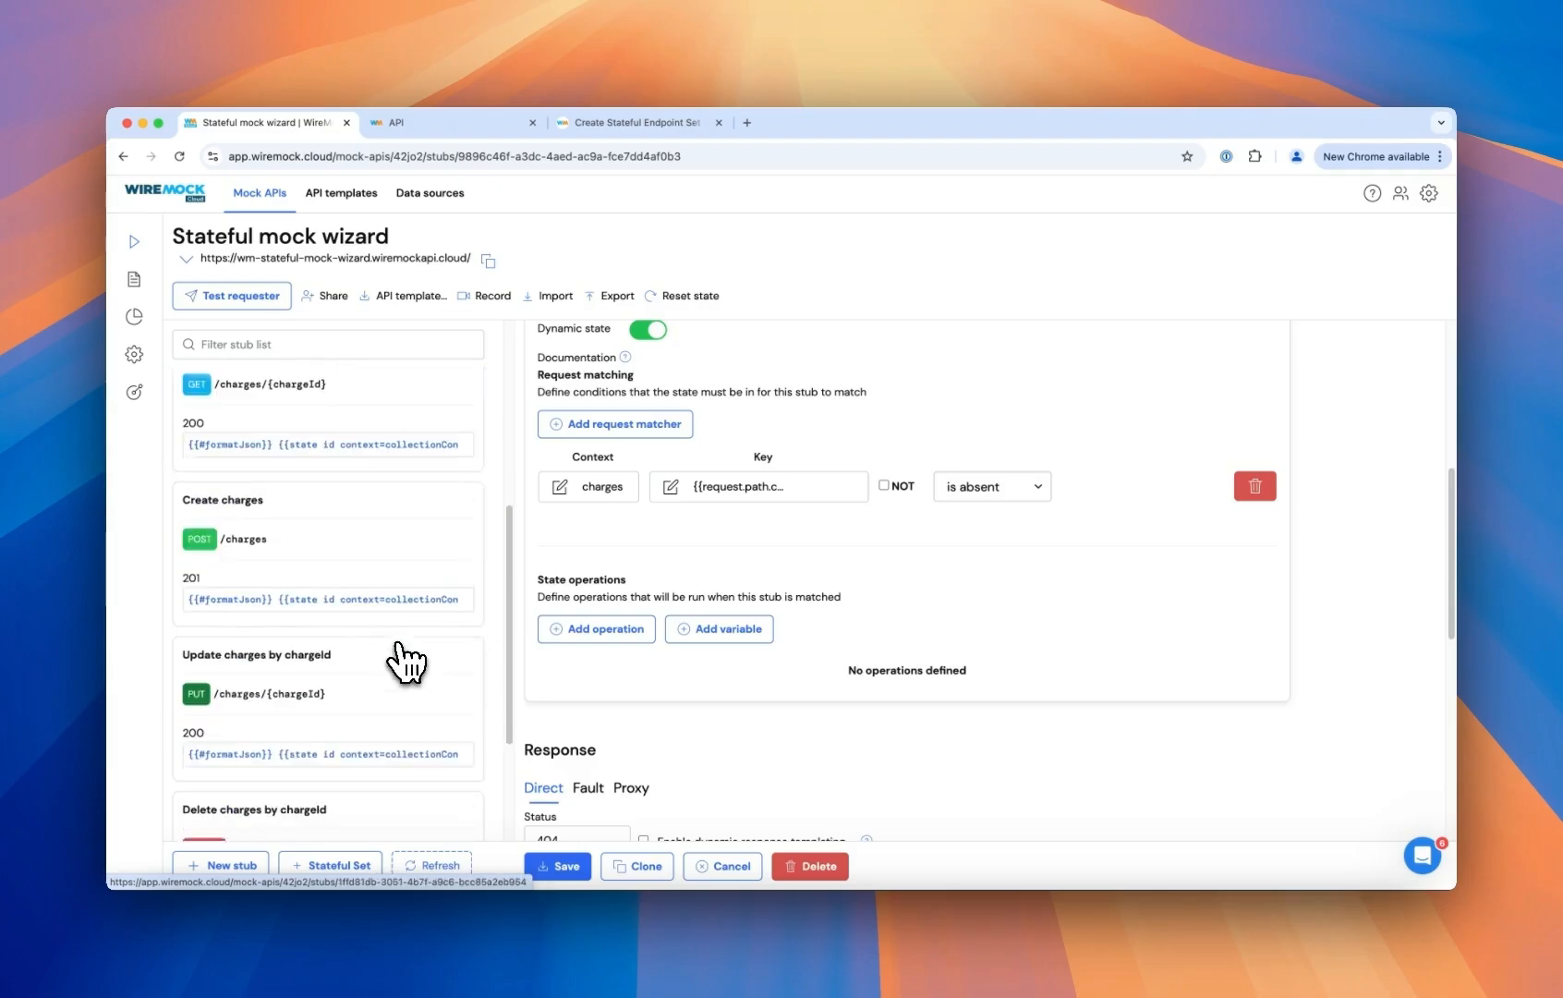
# - Inspect the Create charges stub's state operations, opening the jsonMerge value editor and cancelling it
pyautogui.click(411, 600)
pyautogui.scroll(-6, 845, 555)
pyautogui.scroll(2, 744, 495)
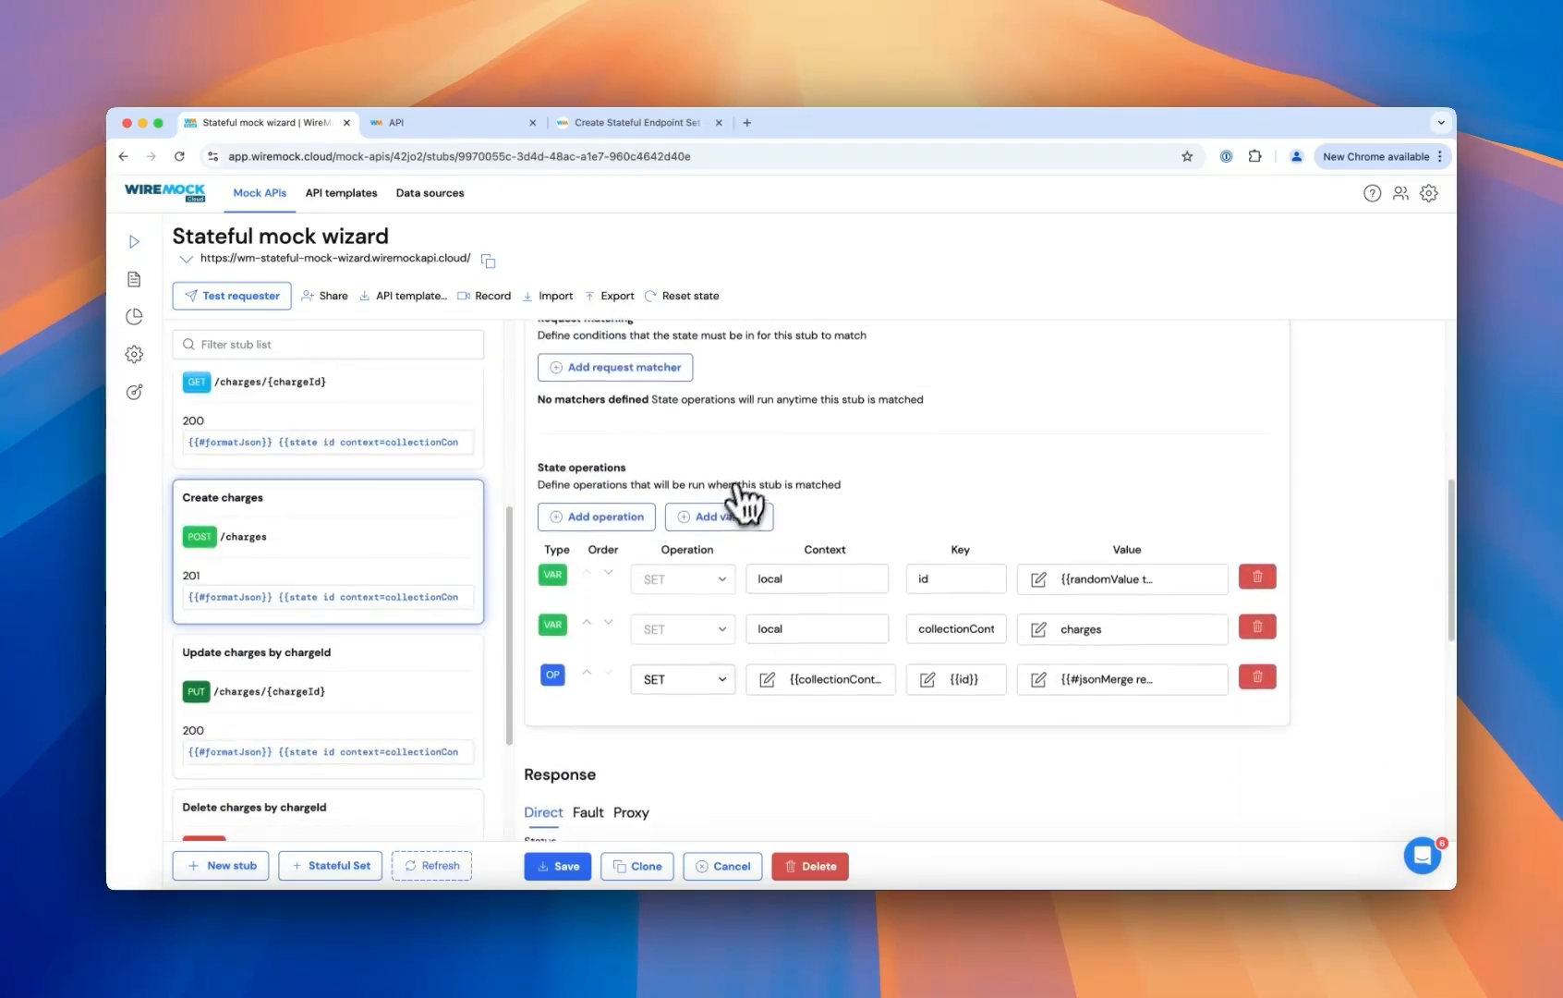
pyautogui.scroll(-2, 831, 462)
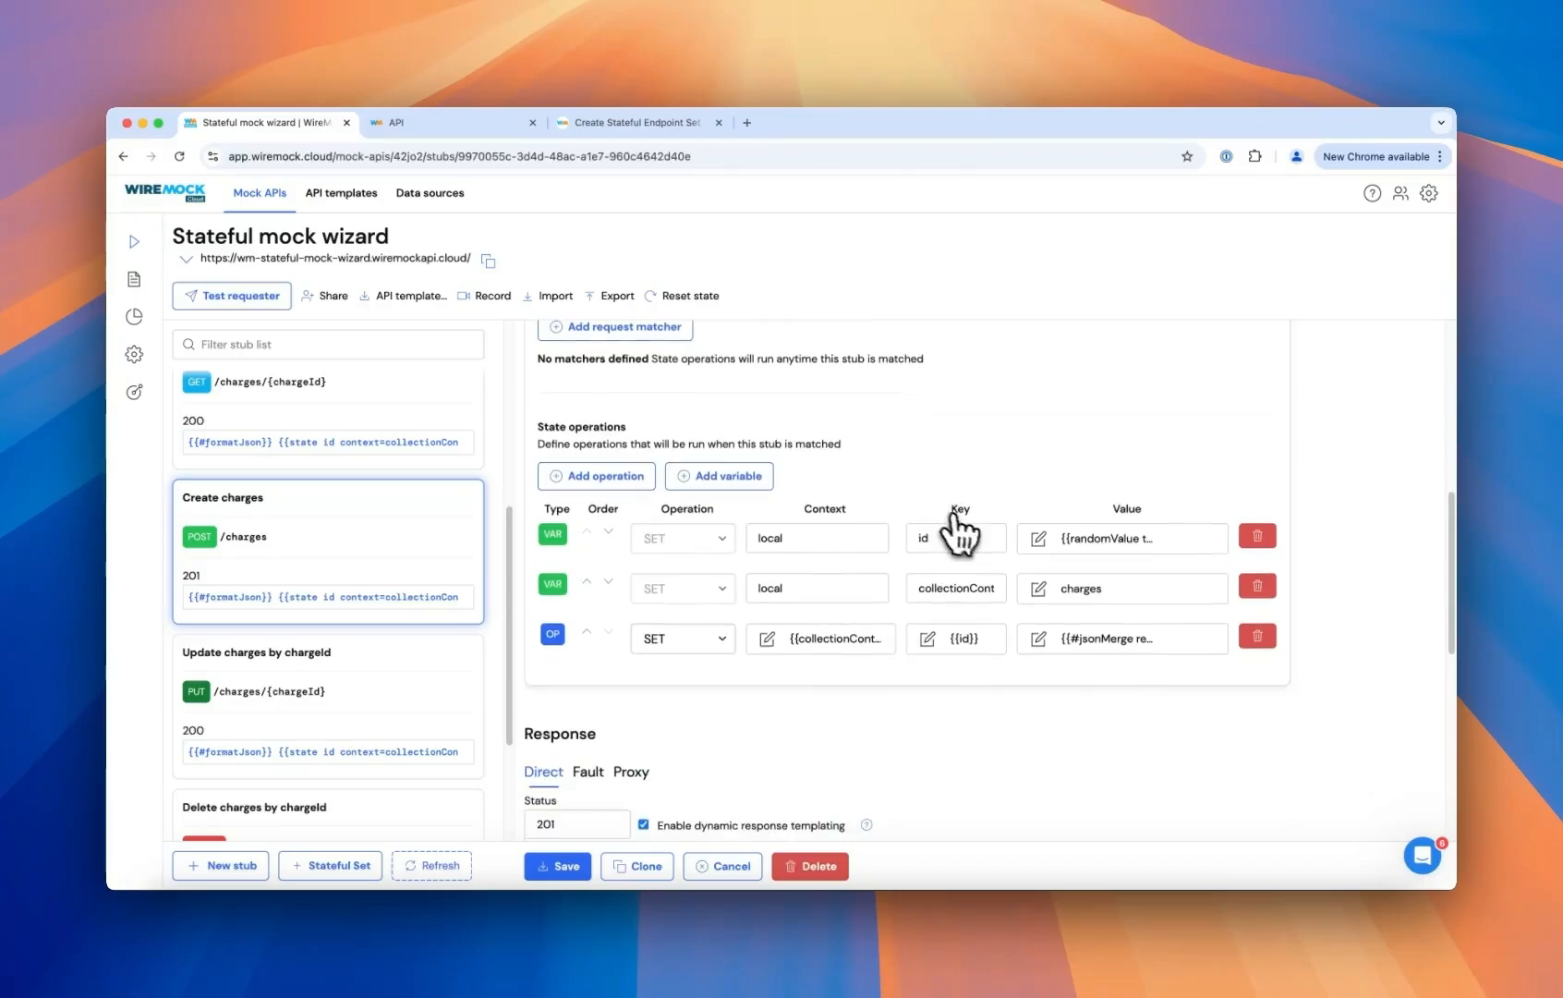
pyautogui.click(1094, 638)
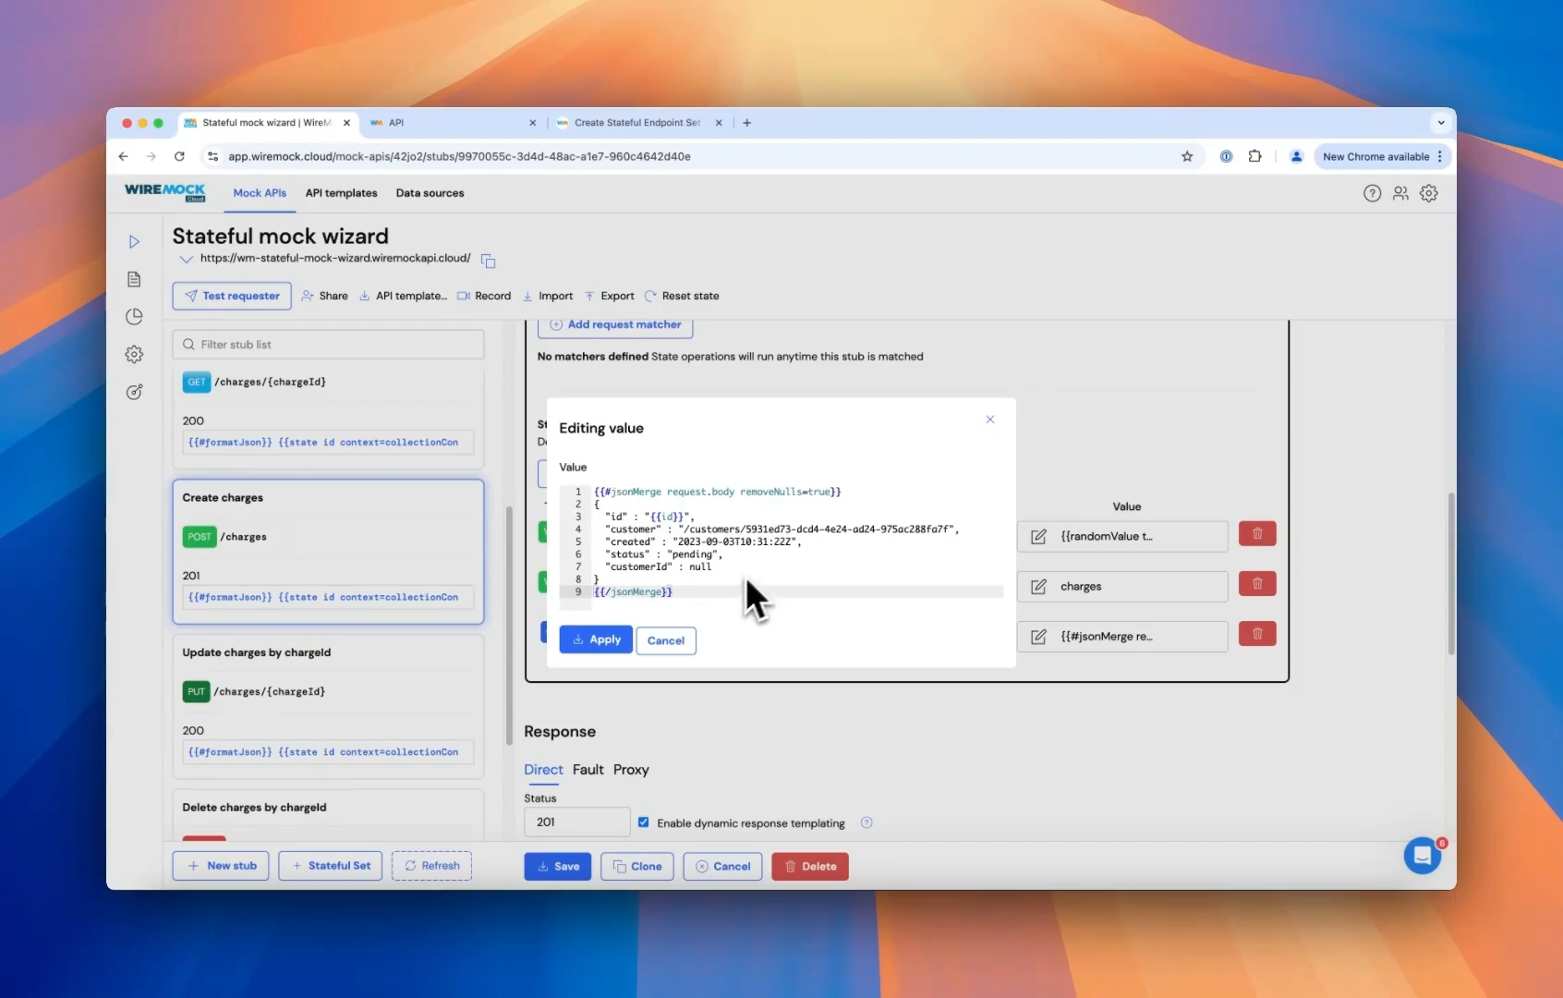
pyautogui.click(666, 640)
# - Review the Get charges by chargeId stub's response body template
pyautogui.scroll(-2, 324, 477)
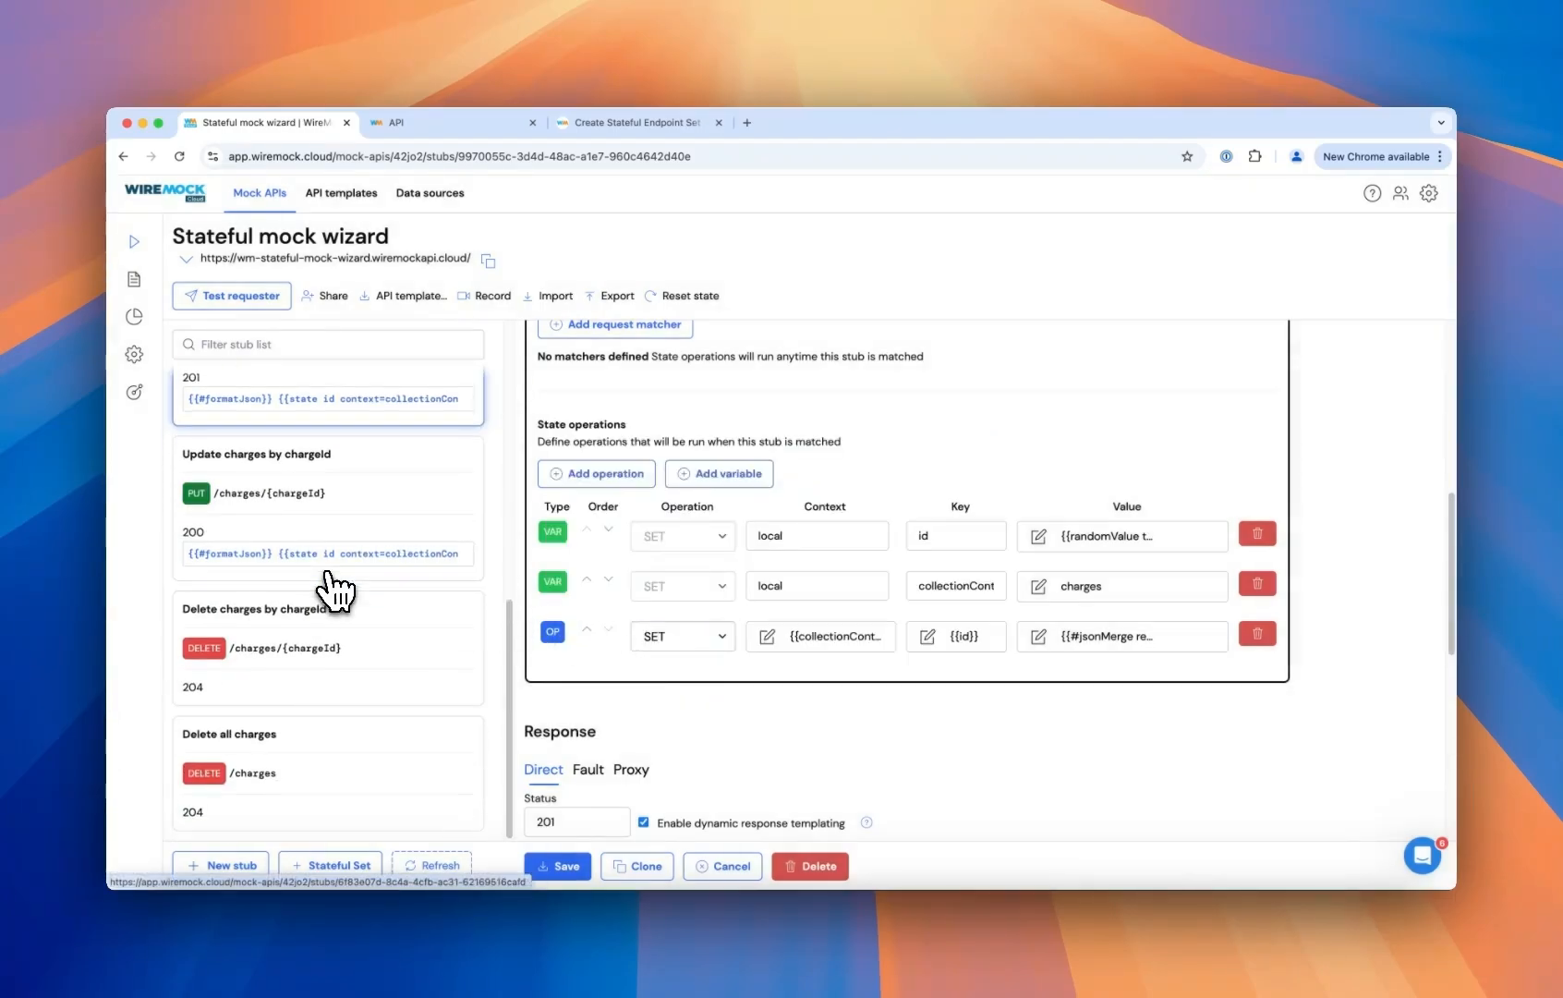
pyautogui.scroll(4, 325, 478)
pyautogui.click(339, 580)
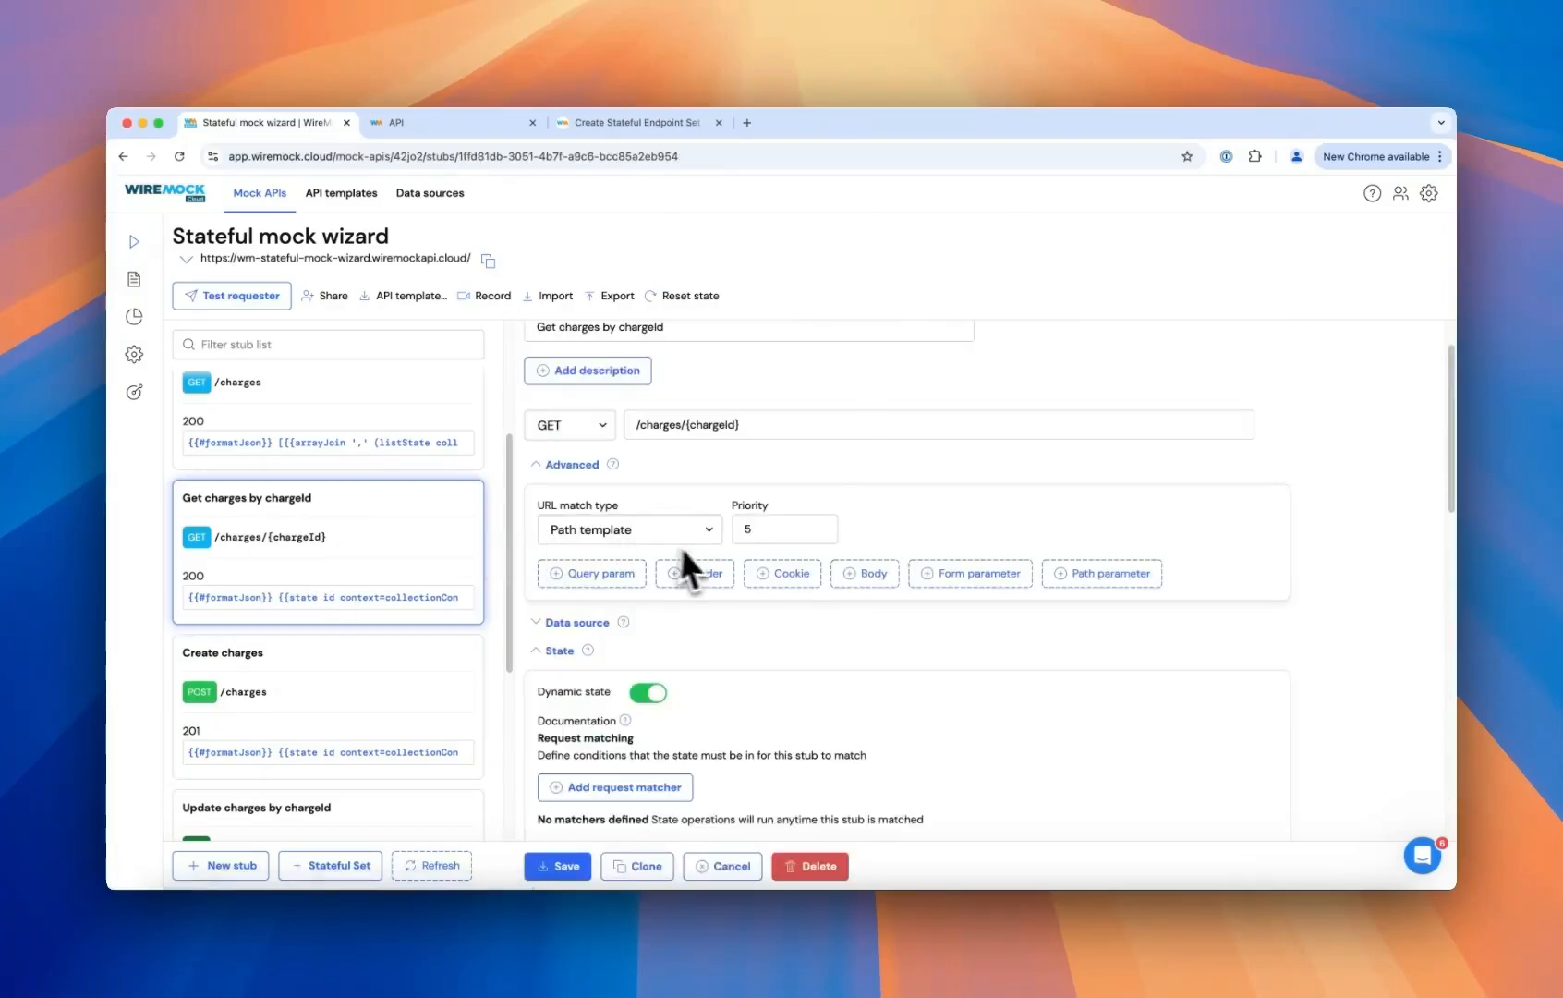
pyautogui.scroll(-5, 783, 579)
pyautogui.scroll(-5, 782, 580)
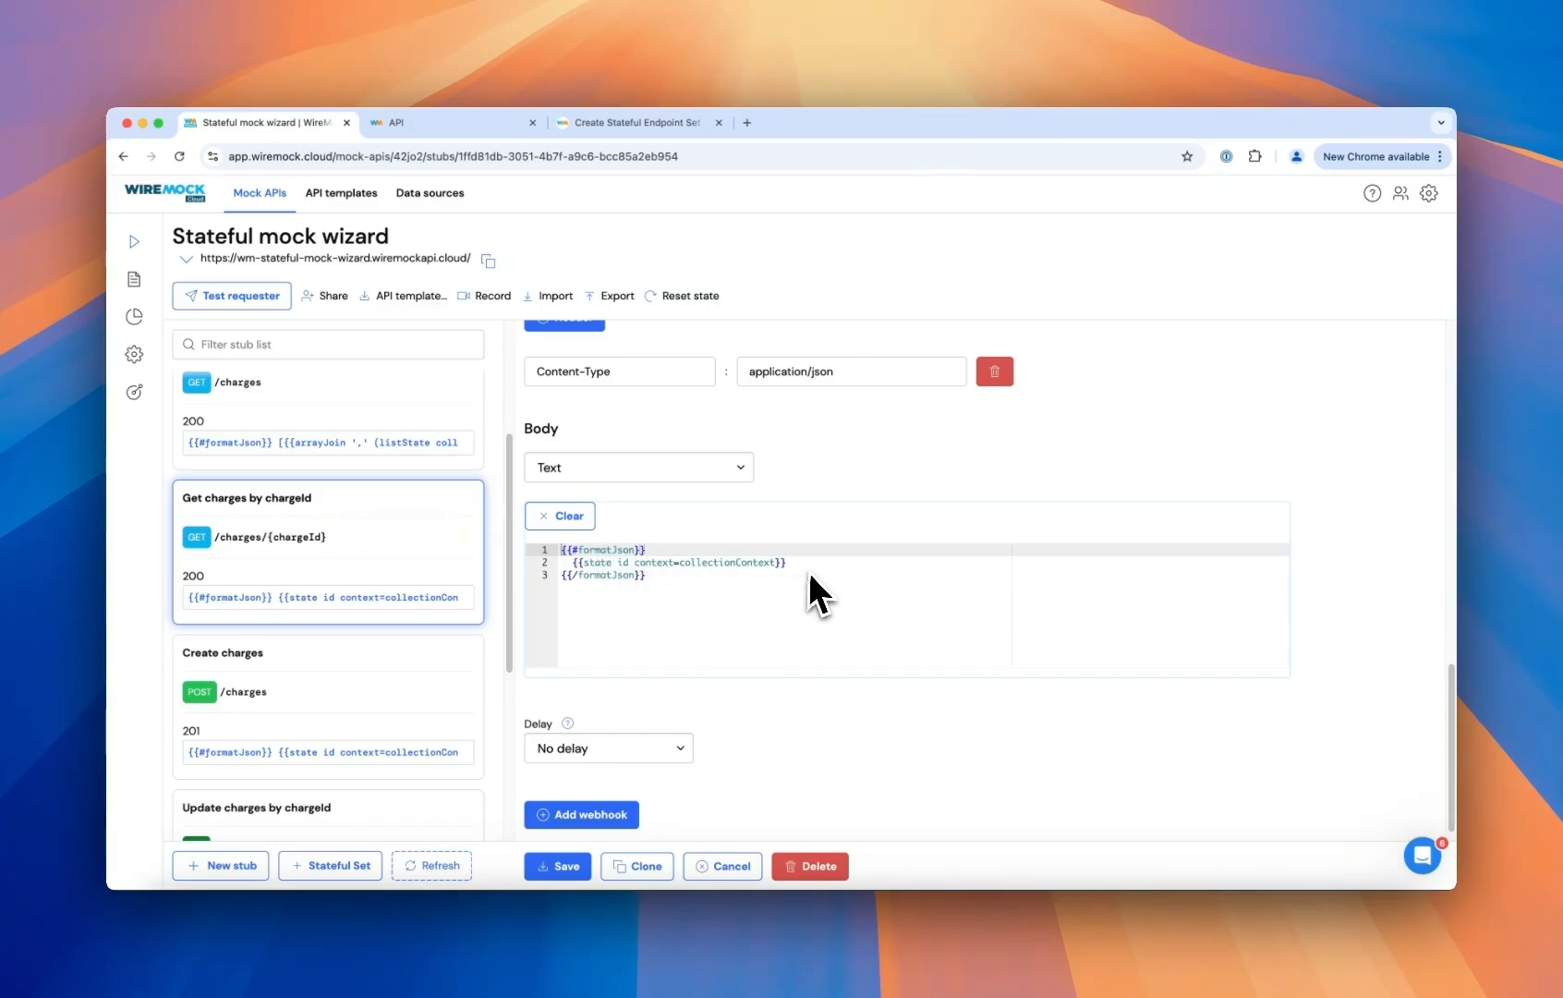
pyautogui.scroll(-1, 813, 572)
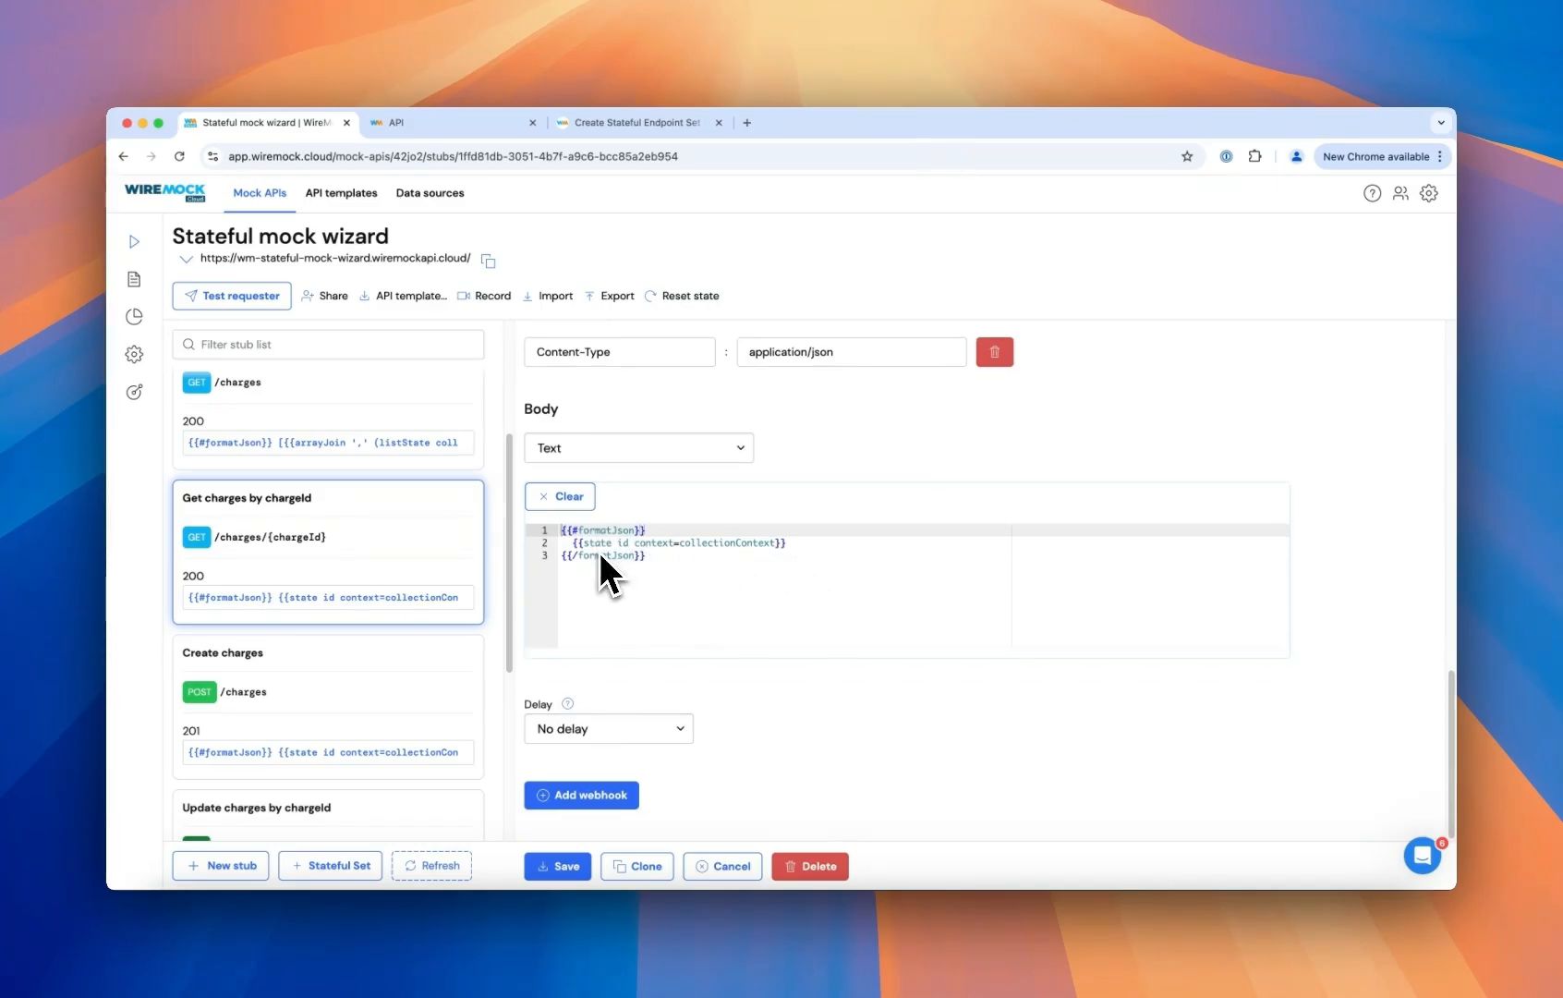